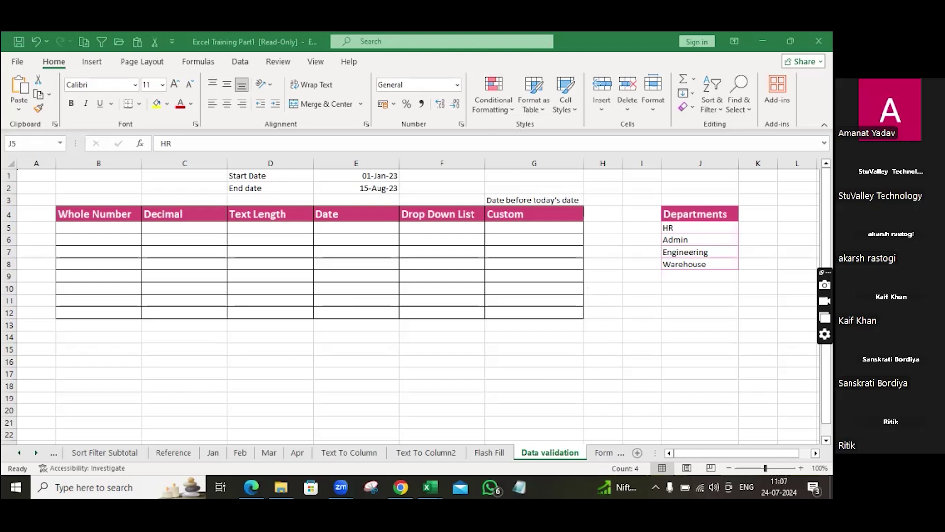
Adjust the computer's speaker volume and close the volume control.
left_click(714, 487)
left_click(771, 458)
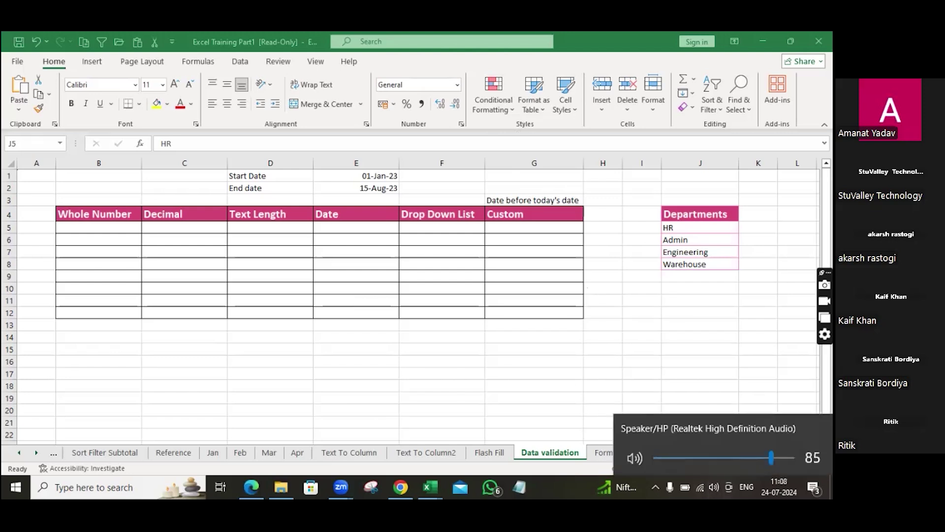
scroll(690, 447, "up", 2)
left_click(672, 343)
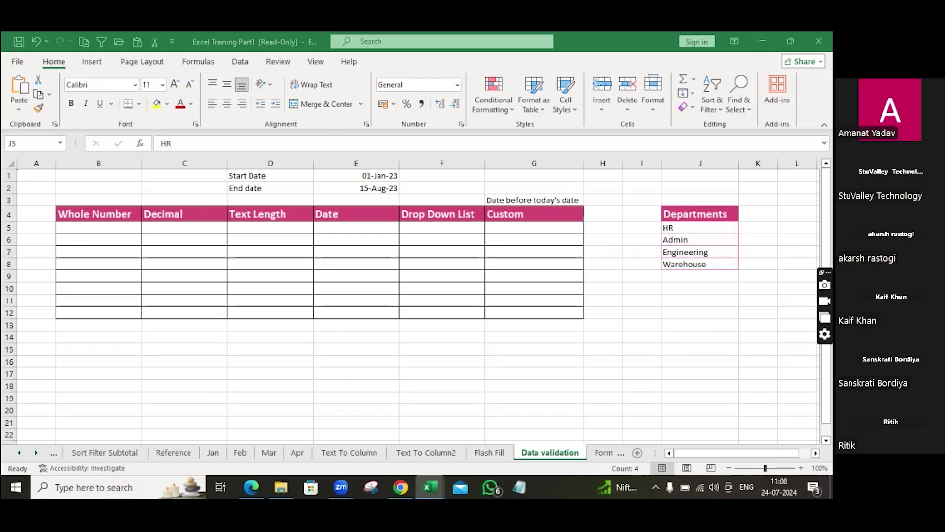
Start a data validation rule on the Date column cells E5:E12 that allows dates between two limits.
left_click(349, 225)
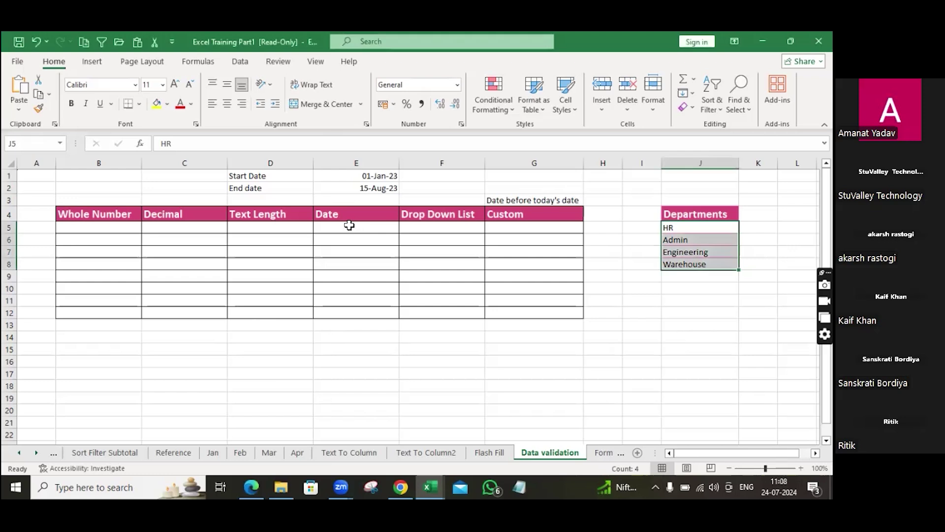
left_click_drag(349, 225, 350, 314)
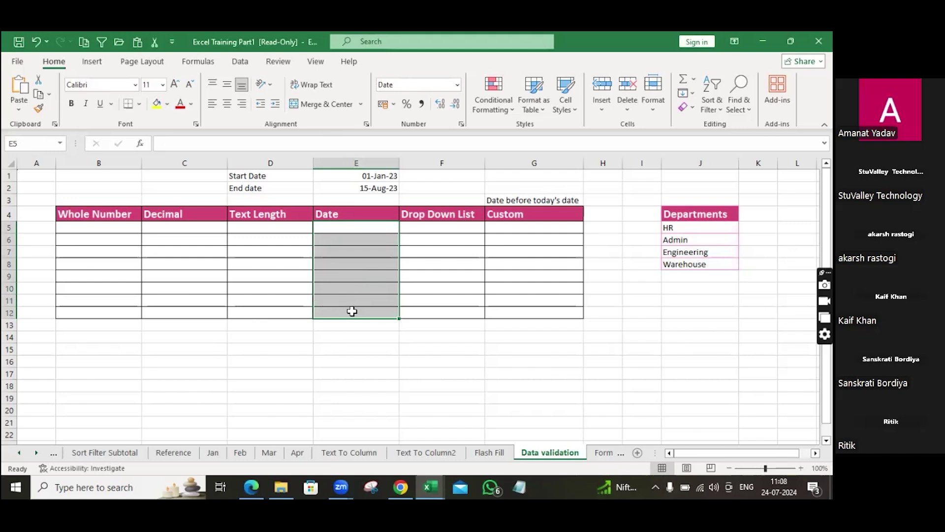
left_click(240, 63)
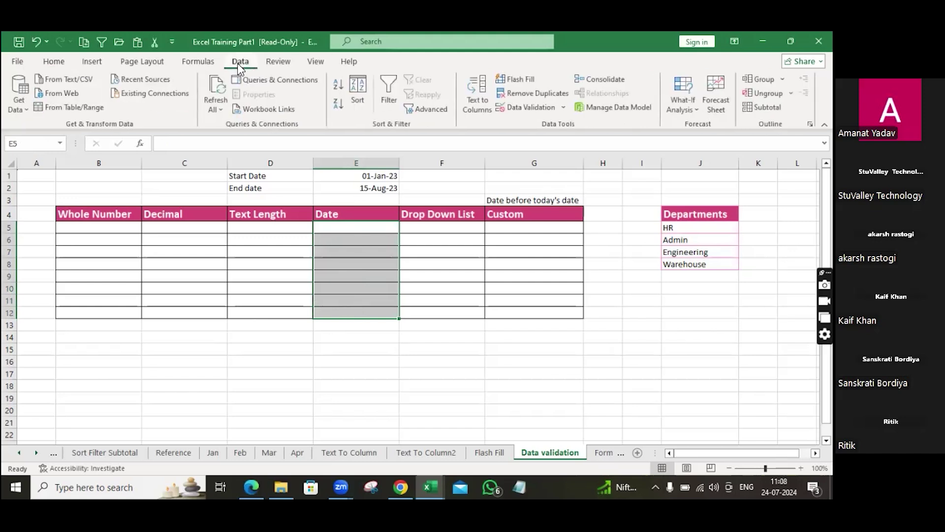
left_click(563, 108)
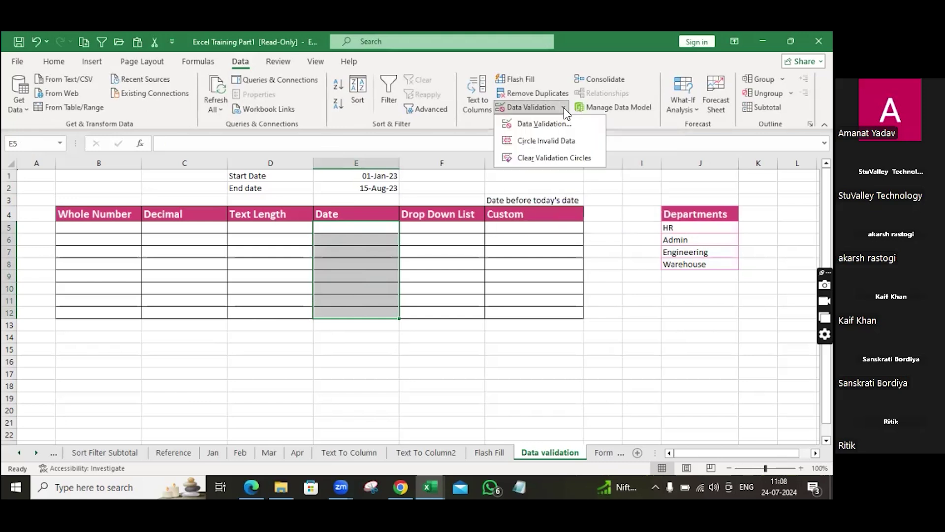
left_click(557, 122)
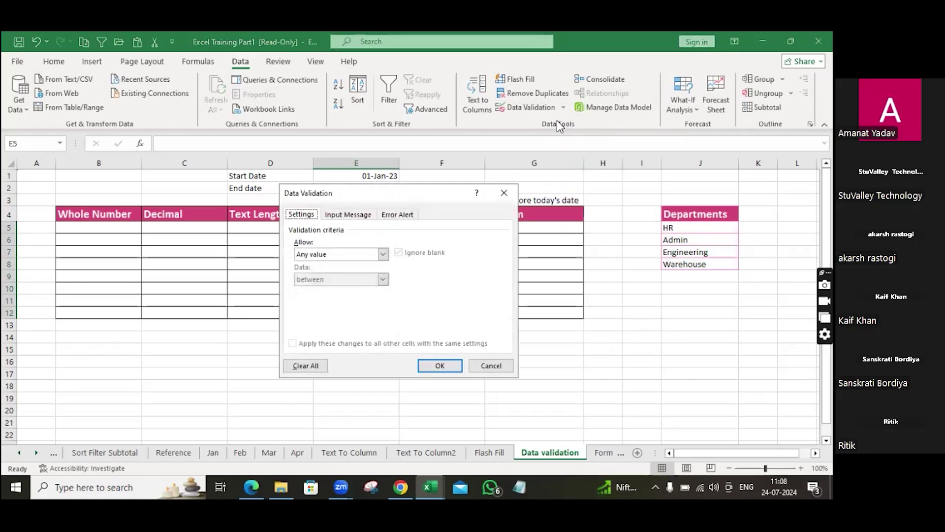
left_click(383, 254)
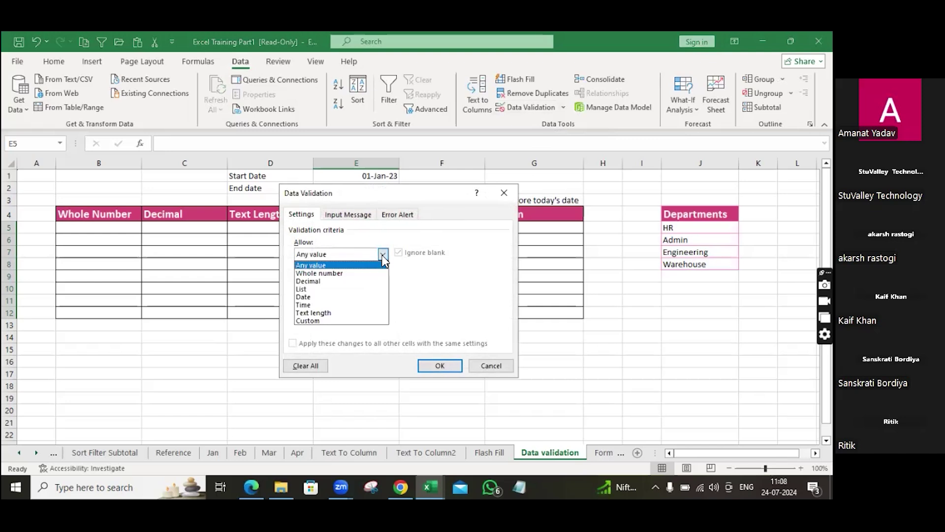
left_click(318, 297)
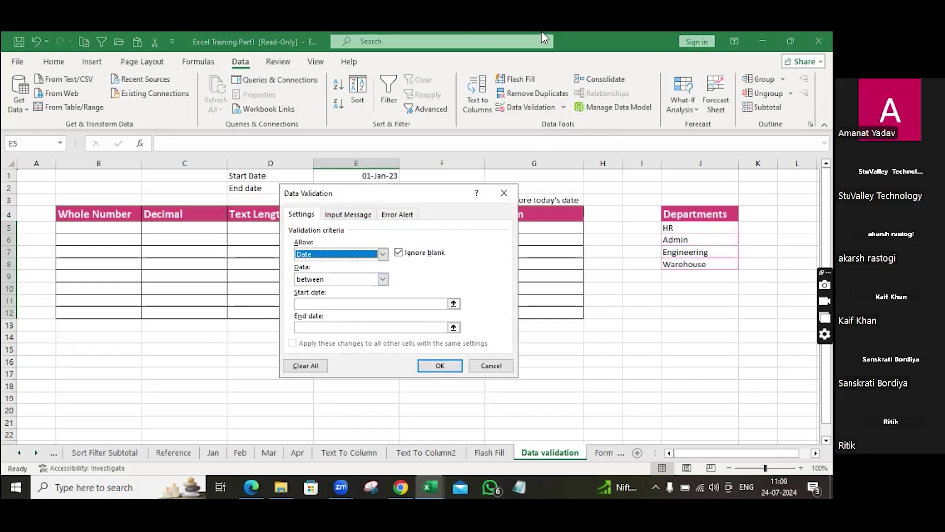
left_click(383, 279)
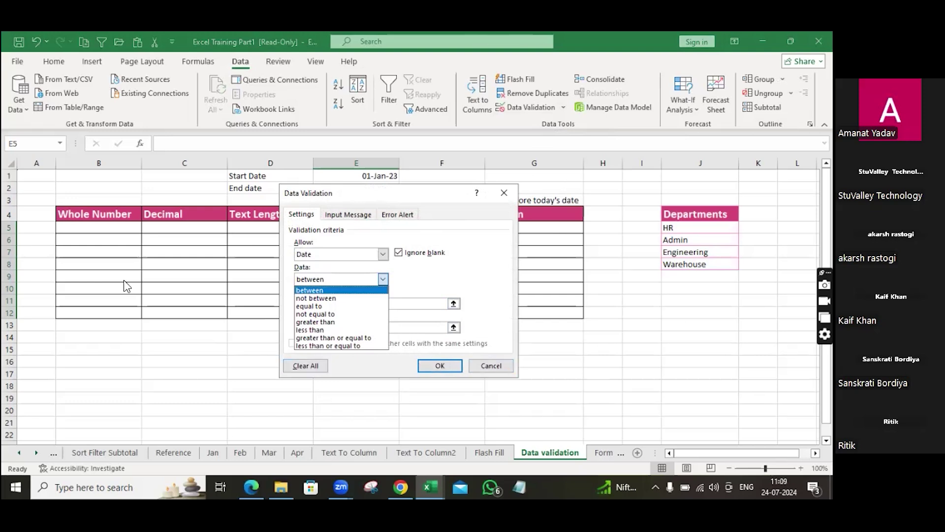
left_click(325, 290)
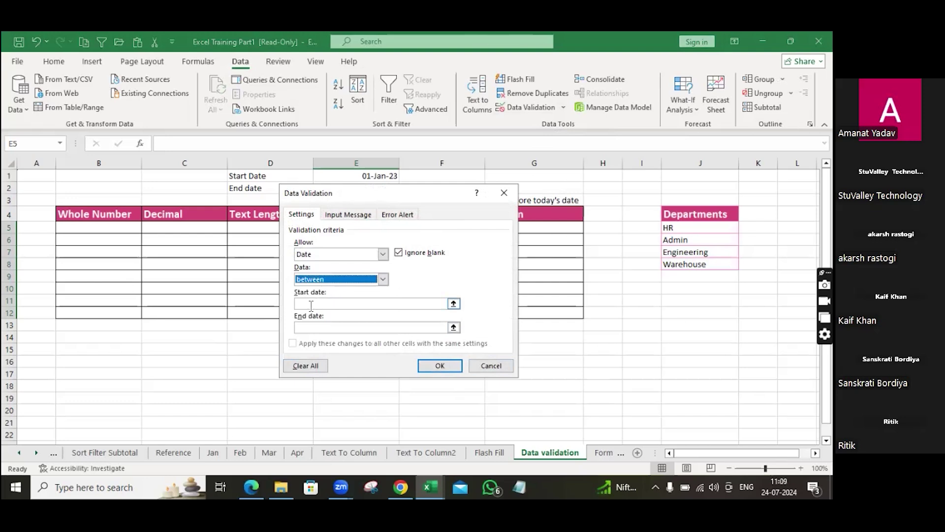
Set the rule's start date to =$E$1 and its end date to =$E$2, and apply it.
left_click(311, 304)
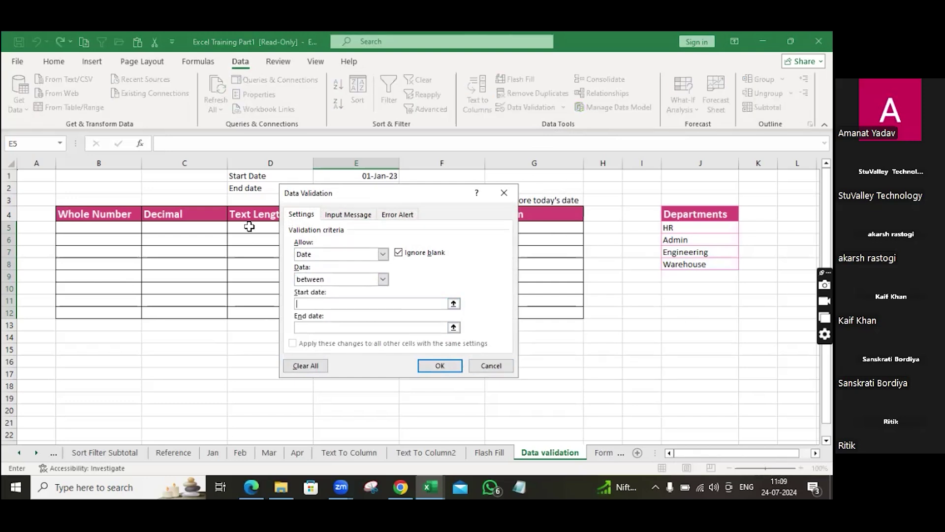
left_click(368, 175)
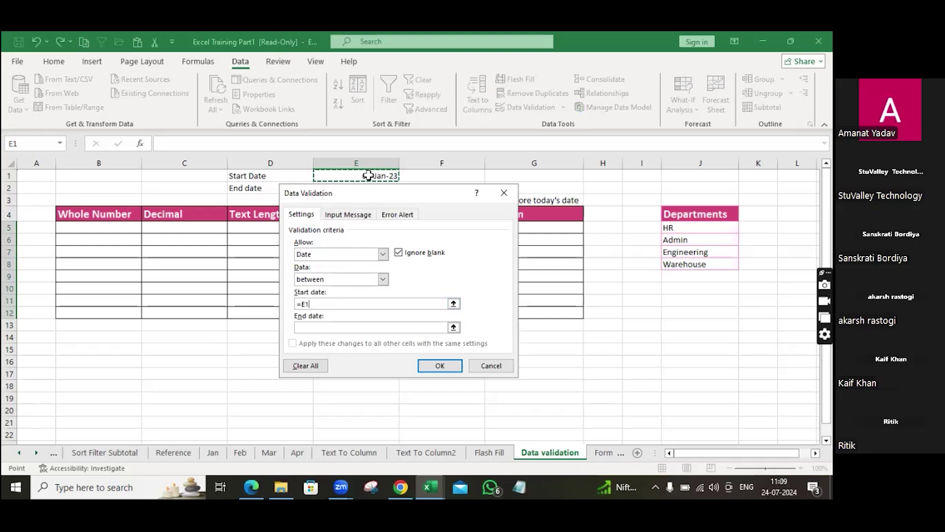
key("F4")
key("Tab")
left_click_drag(389, 194, 451, 245)
left_click(374, 191)
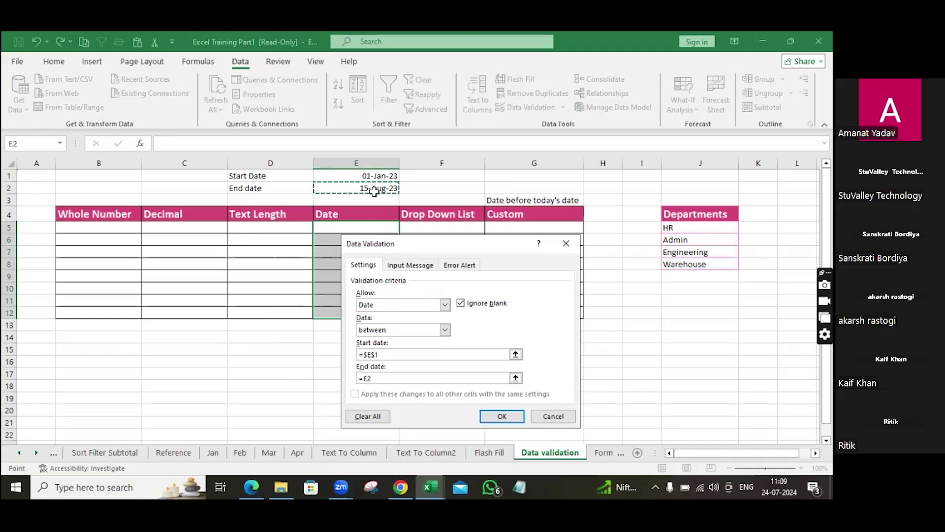
key("F4")
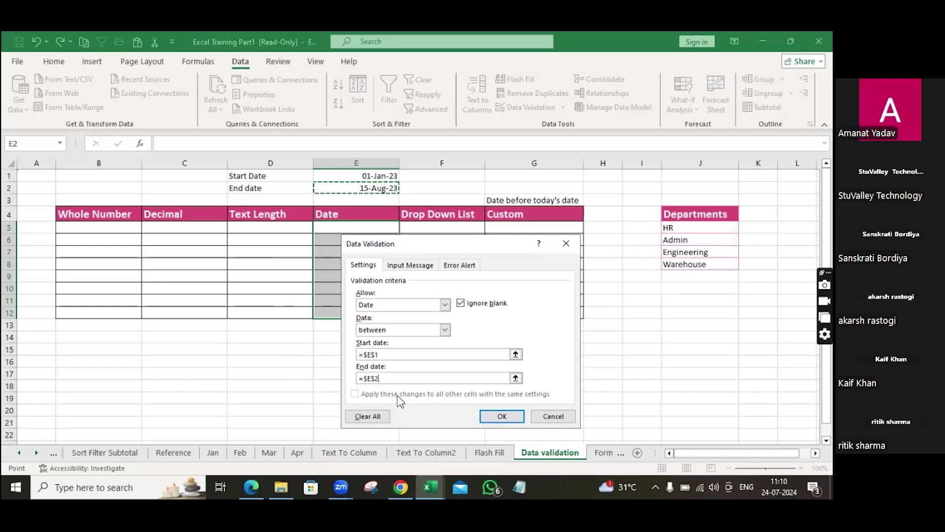
left_click(503, 415)
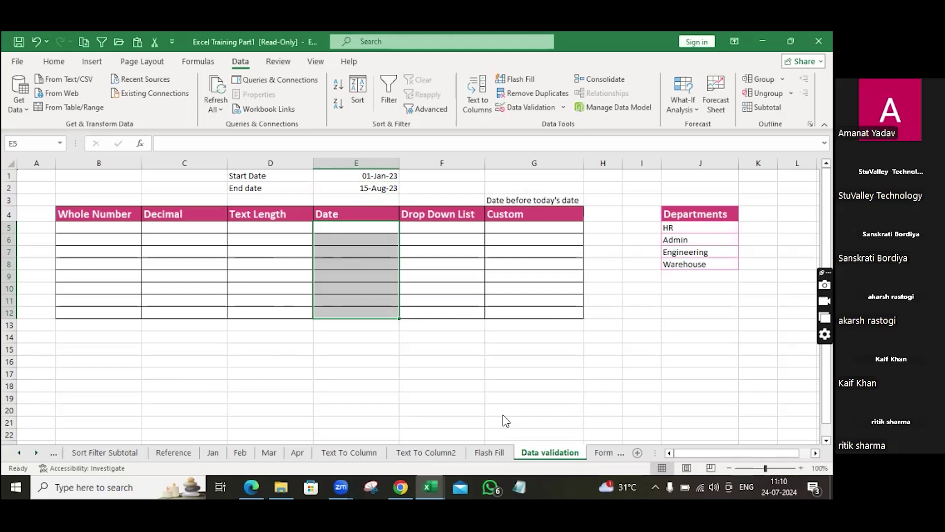
Review the date validation criteria set for cells E5:E12, including the start and end date references.
left_click(563, 106)
left_click(547, 123)
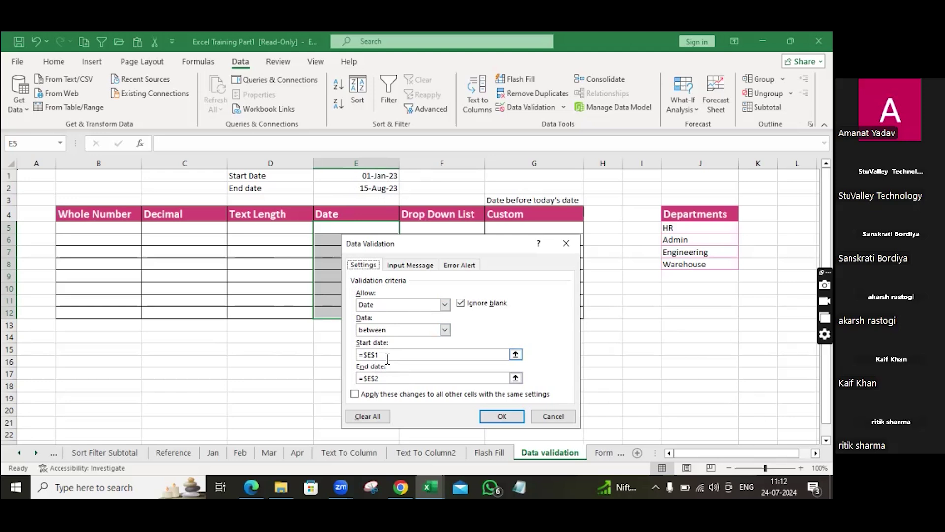
left_click(498, 416)
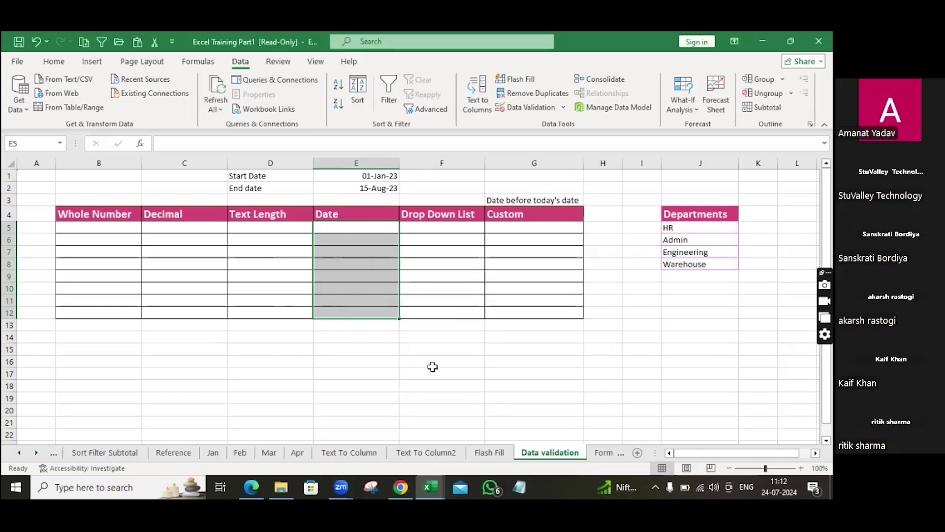
Set the end date in cell E2 to 30 June 2023.
left_click(368, 189)
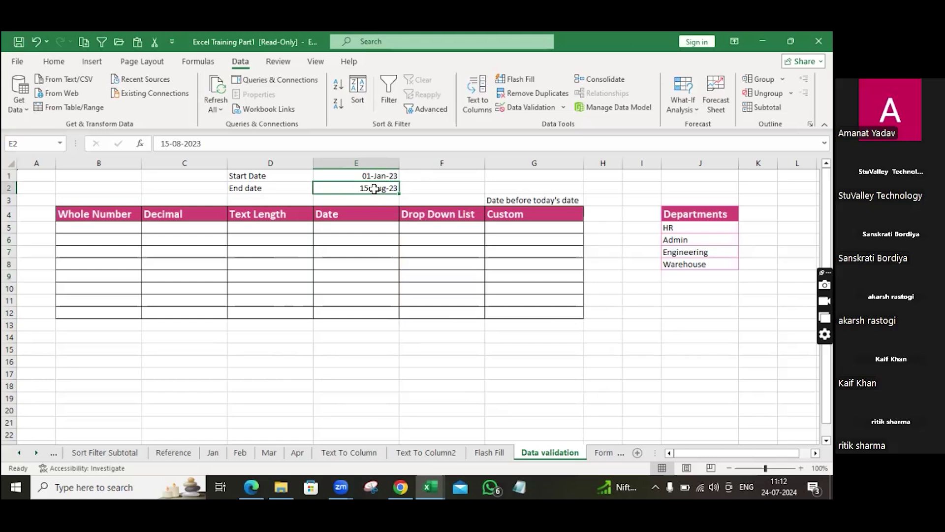
type("3-")
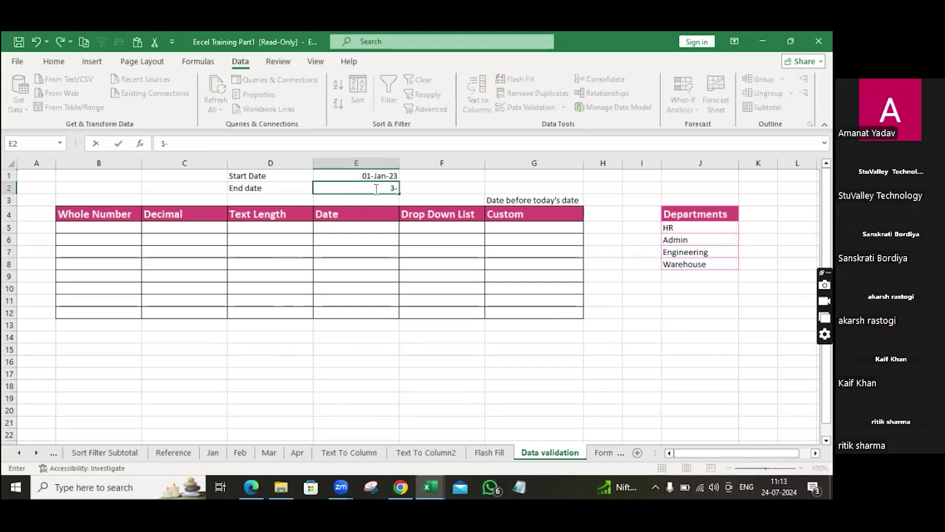
key("BackSpace")
type("0-JUNE -203")
key("BackSpace")
type("23")
key("Return")
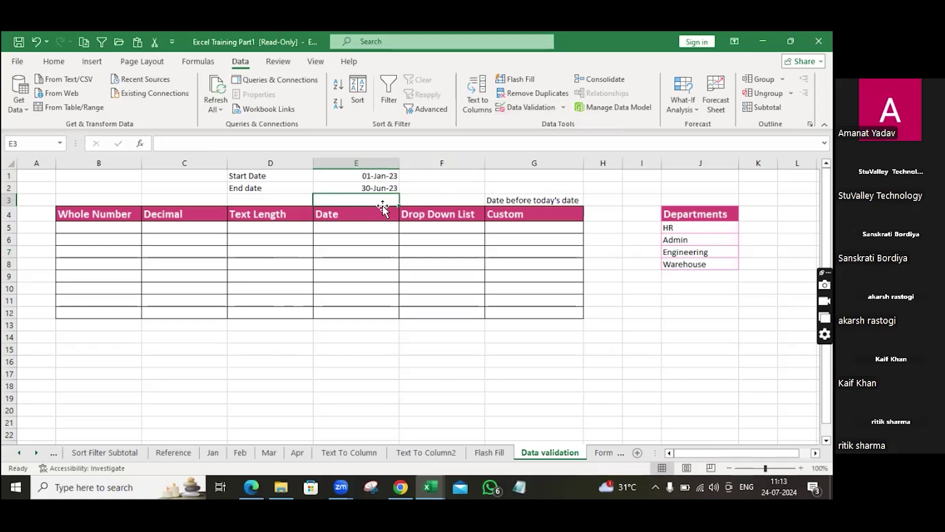
Try to enter 15-JULY-2023 in cell E5, the first cell of the Date column.
left_click(338, 228)
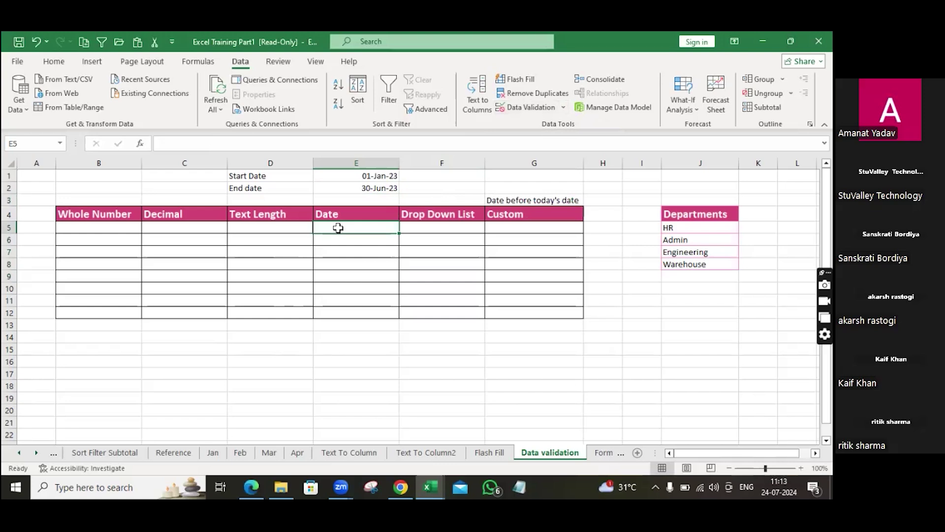
type("1")
key("BackSpace")
type("15")
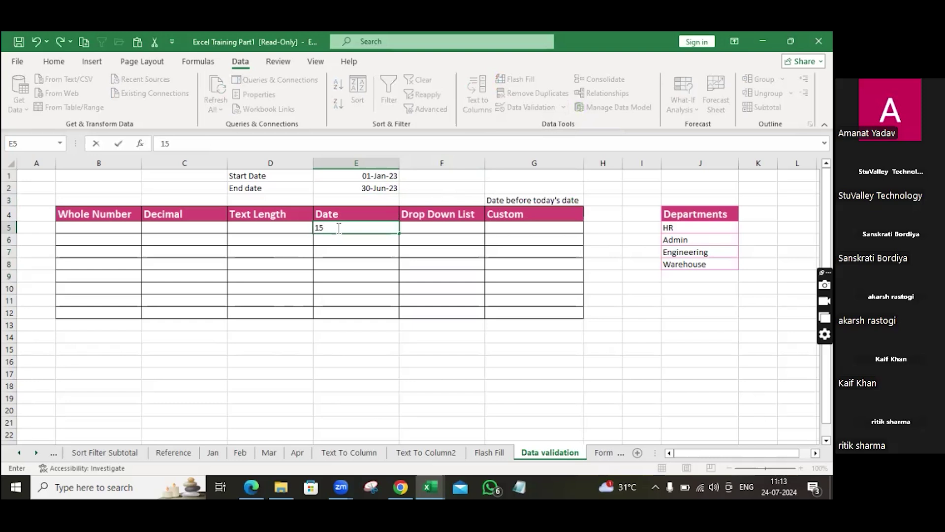
type("-JULY-2023")
left_click(342, 235)
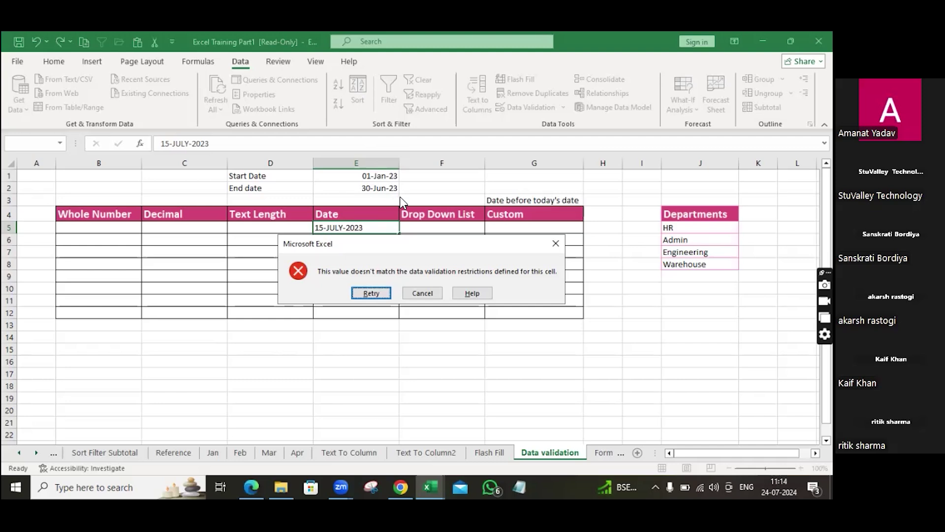
Retry the entry in cell E5 with the date 25-MAY-2023.
left_click(365, 293)
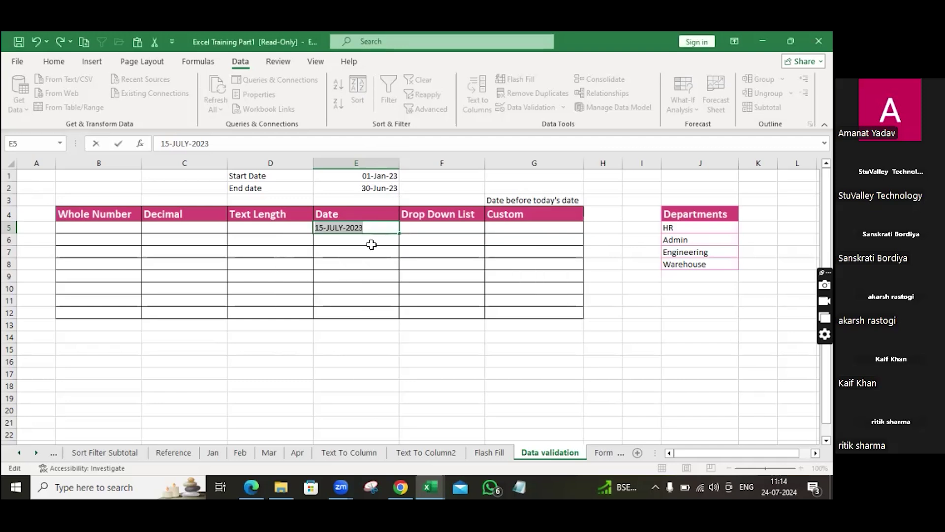
type("25-MAY-")
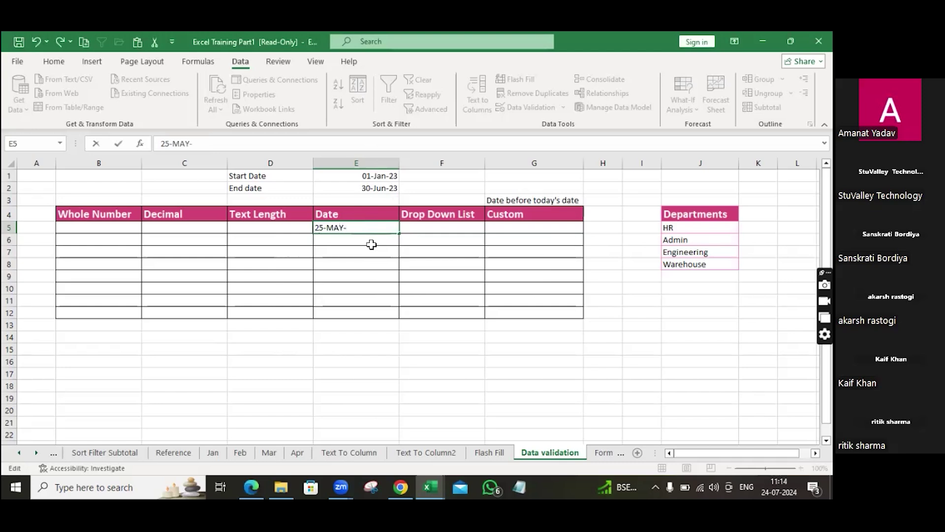
type("2023")
key("Return")
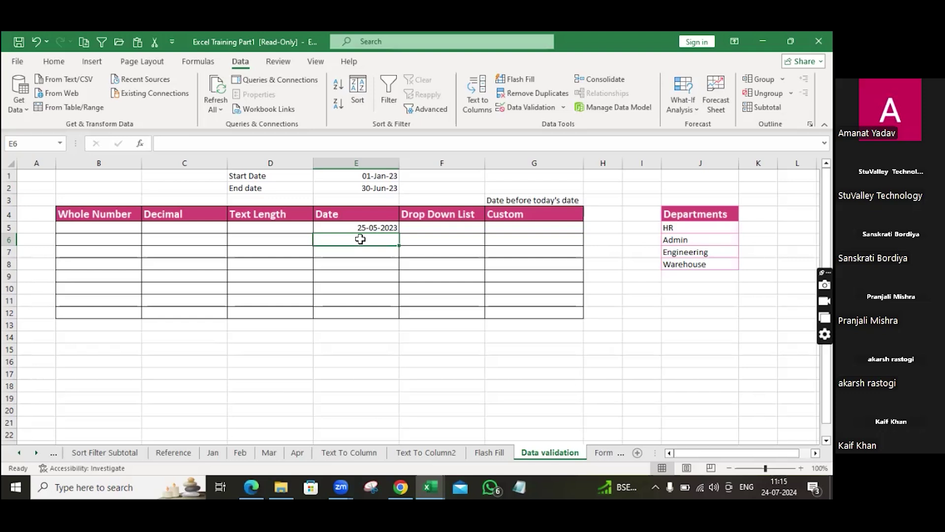
Enter the date 2023-05-26 in cell E6.
type("20")
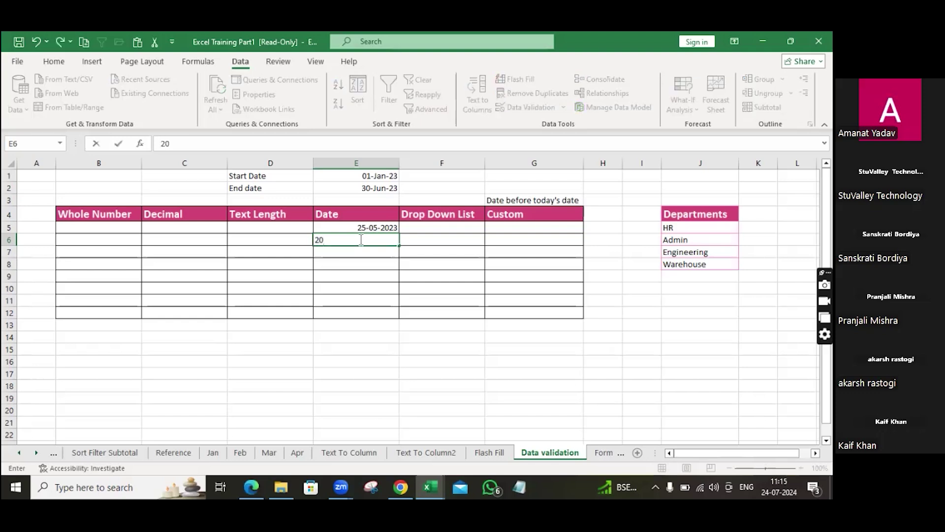
type("23-05-26")
key("Return")
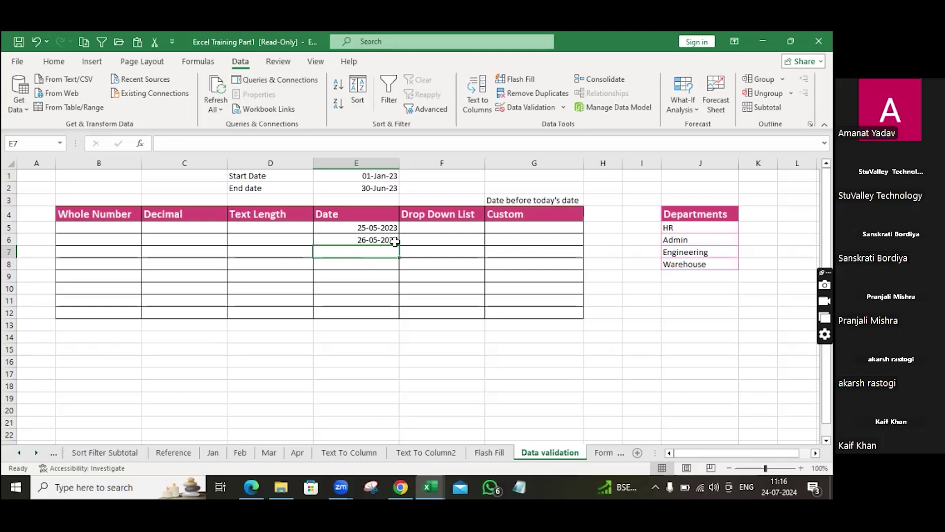
scroll(382, 257, "down", 4)
scroll(383, 257, "up", 4)
left_click(367, 186)
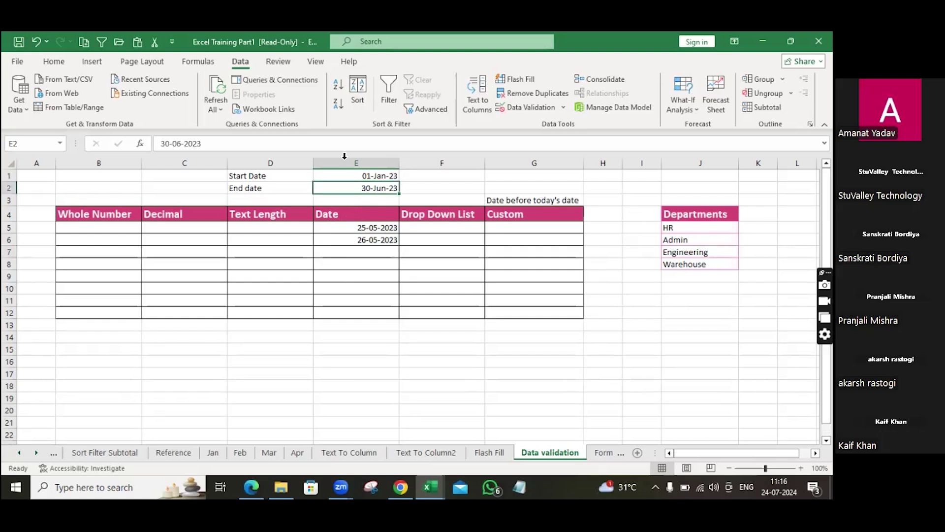
left_click(54, 61)
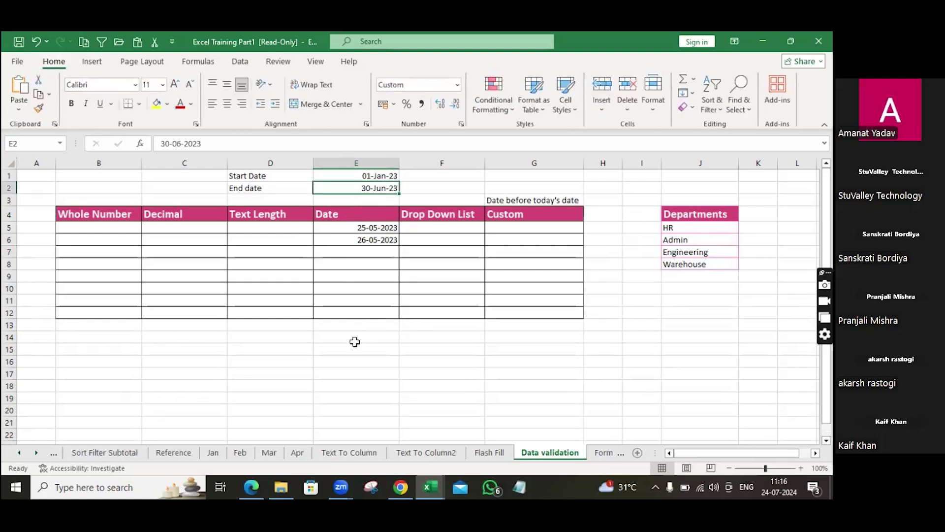
scroll(353, 346, "down", 2)
scroll(354, 347, "up", 1)
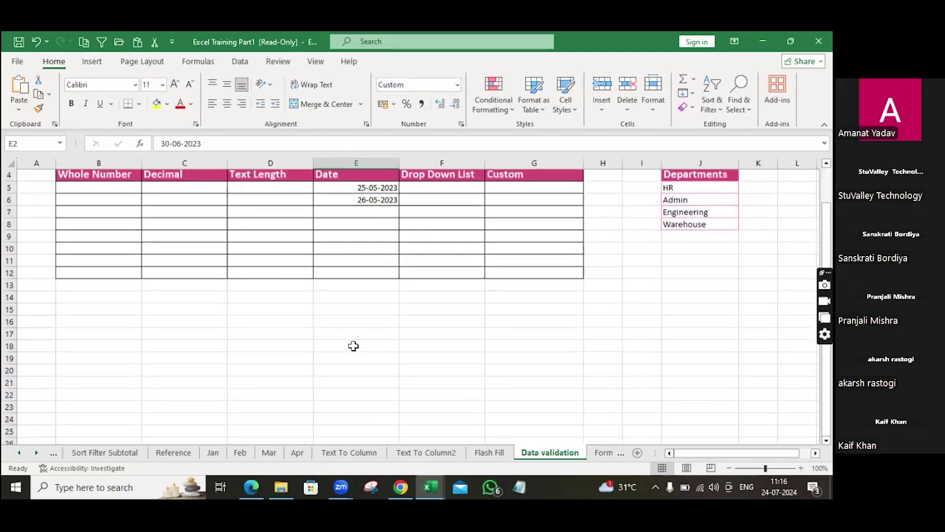
scroll(354, 346, "up", 1)
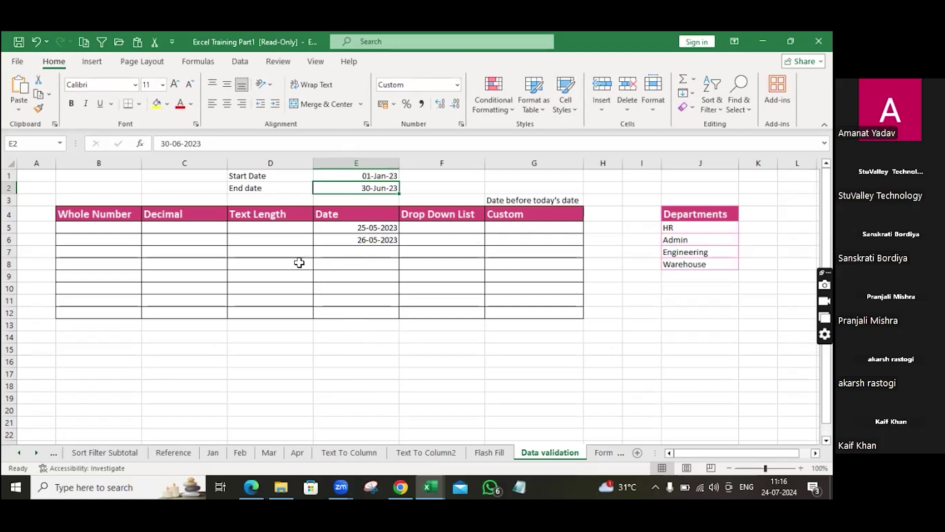
Review the date validation rule applied to cells E5:E12 of the Date column.
left_click(358, 226)
left_click_drag(358, 227, 361, 309)
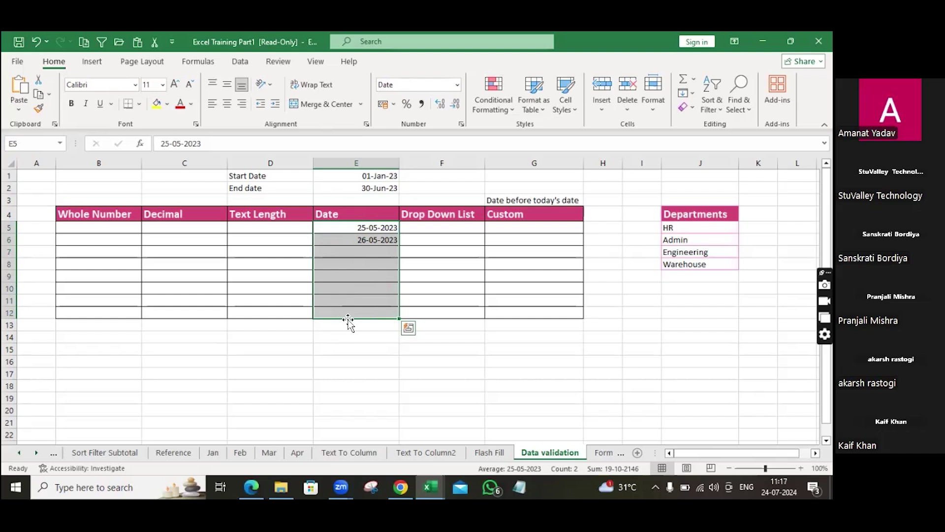
left_click(241, 61)
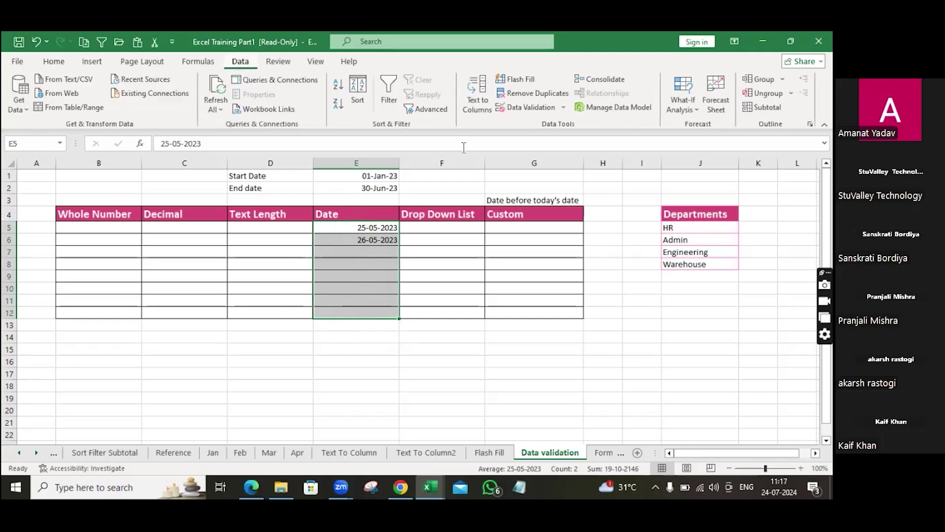
left_click(564, 109)
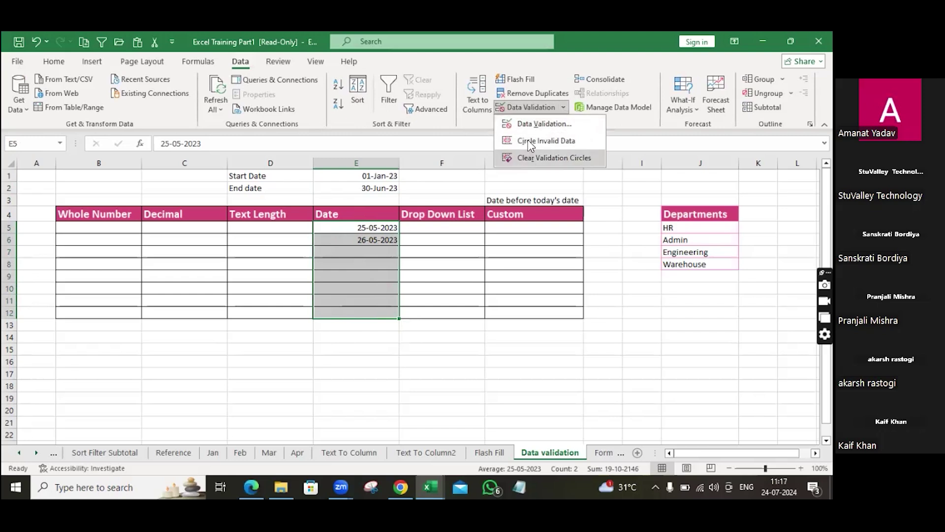
left_click(531, 126)
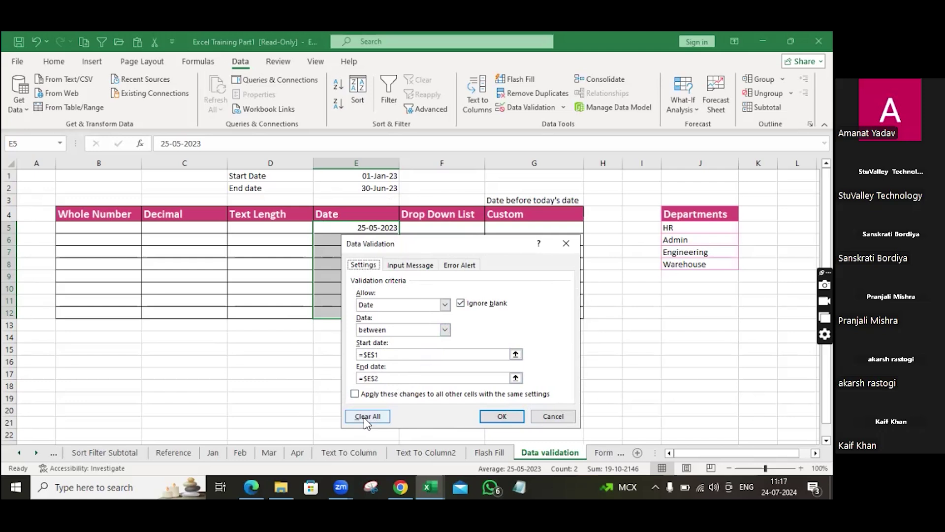
left_click(502, 416)
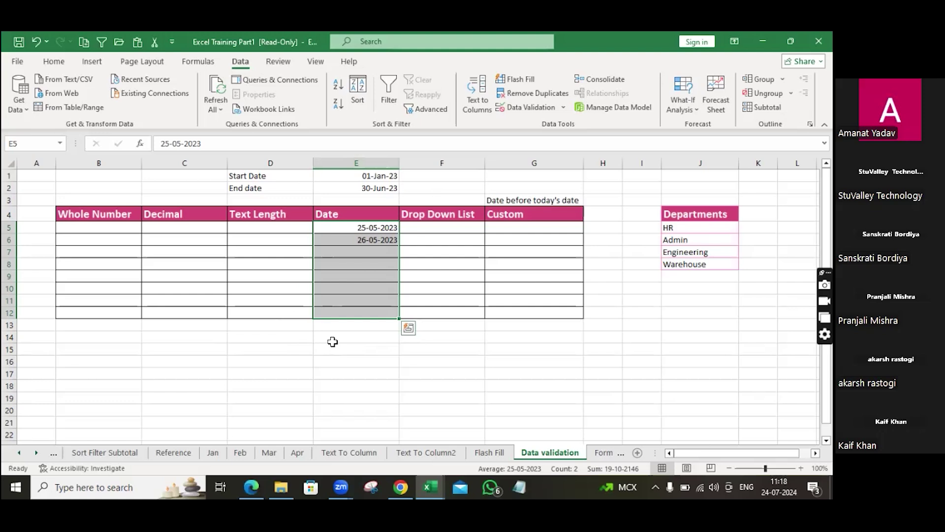
Set the data validation type to List for cells F5:F12 of the Drop Down List column.
left_click(424, 231)
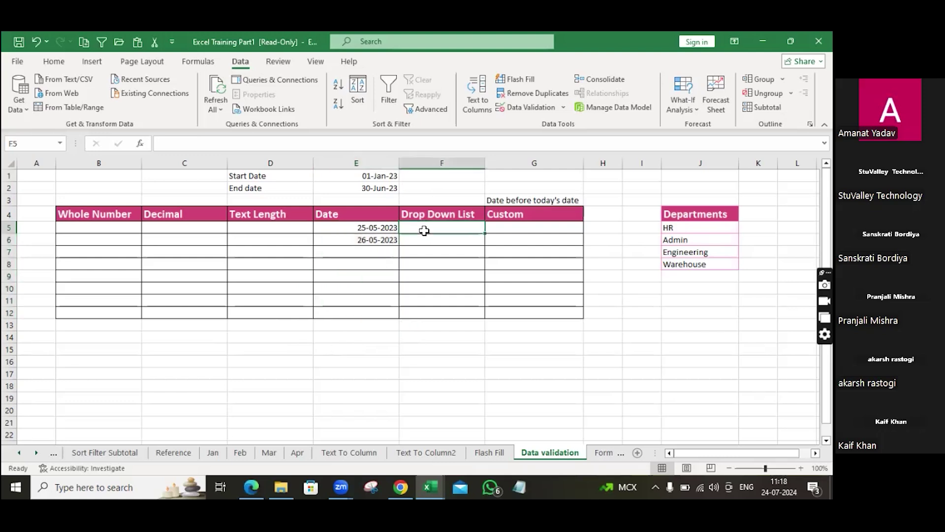
left_click_drag(424, 230, 433, 313)
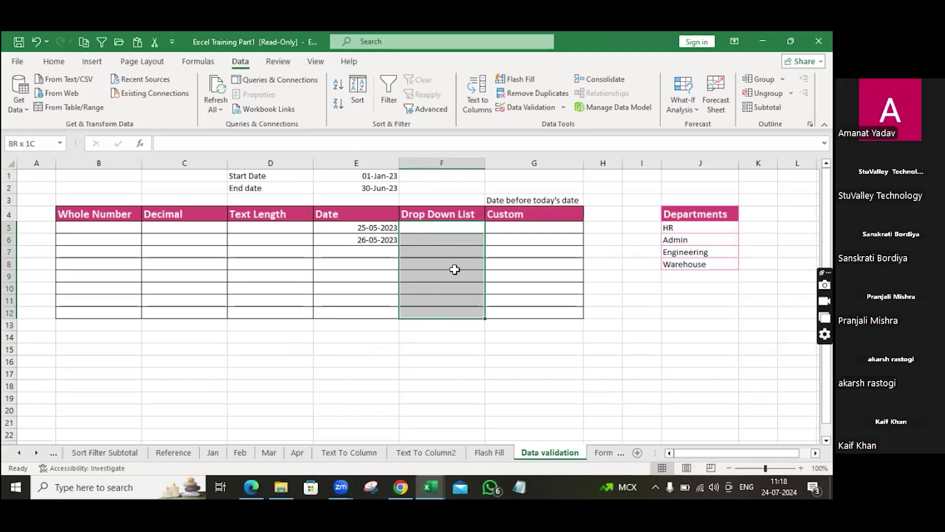
left_click(563, 106)
left_click(530, 124)
left_click(445, 305)
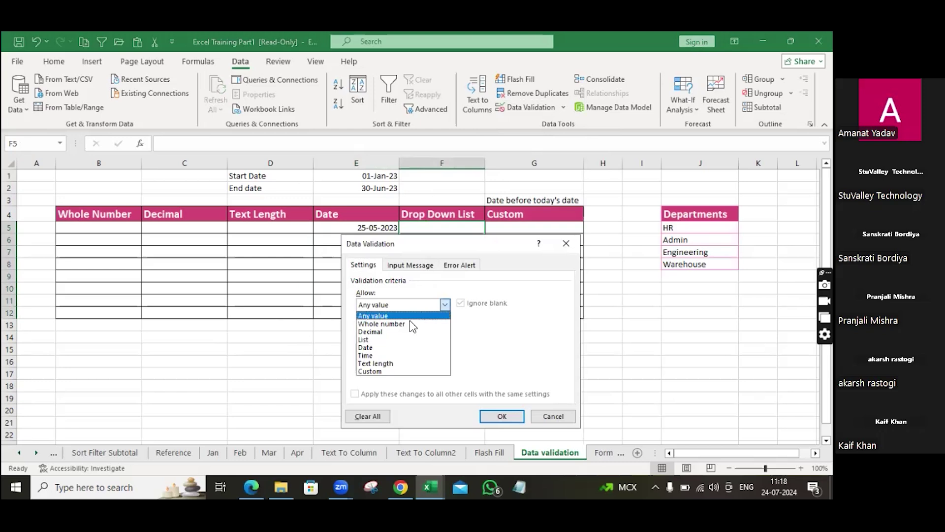
left_click(374, 341)
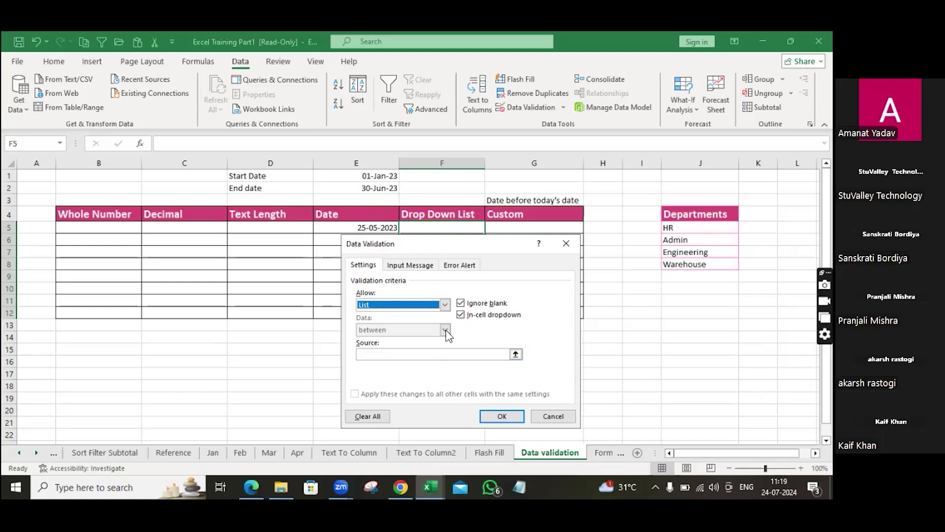
Enter HR,Admin,Manager as the list source for cells F5:F12 and apply the validation rule.
left_click(364, 353)
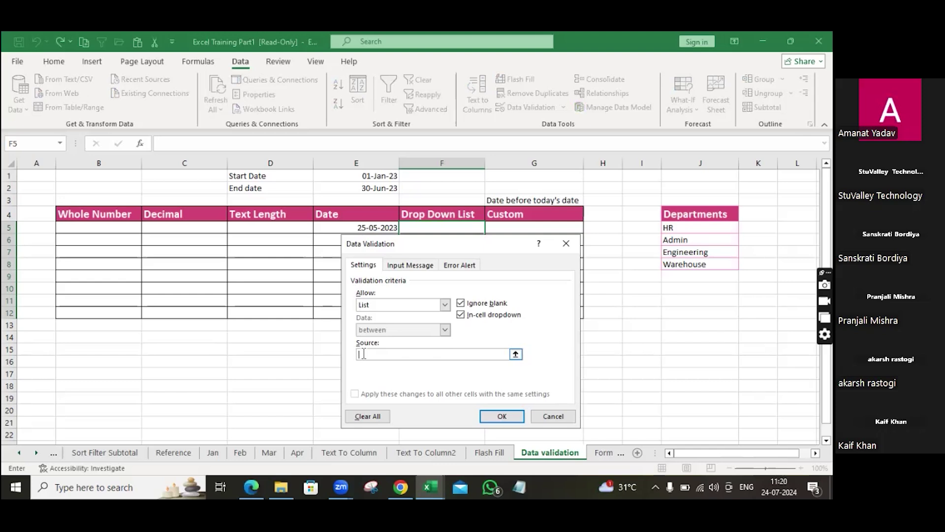
type("H")
type("R")
type(",a")
type("A")
type("dmin")
type(",Manag")
type("er")
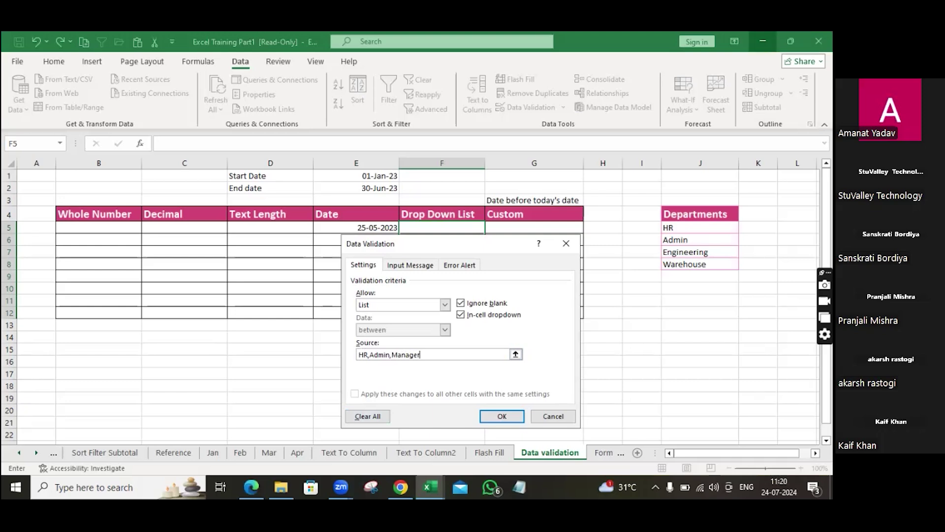
left_click(500, 418)
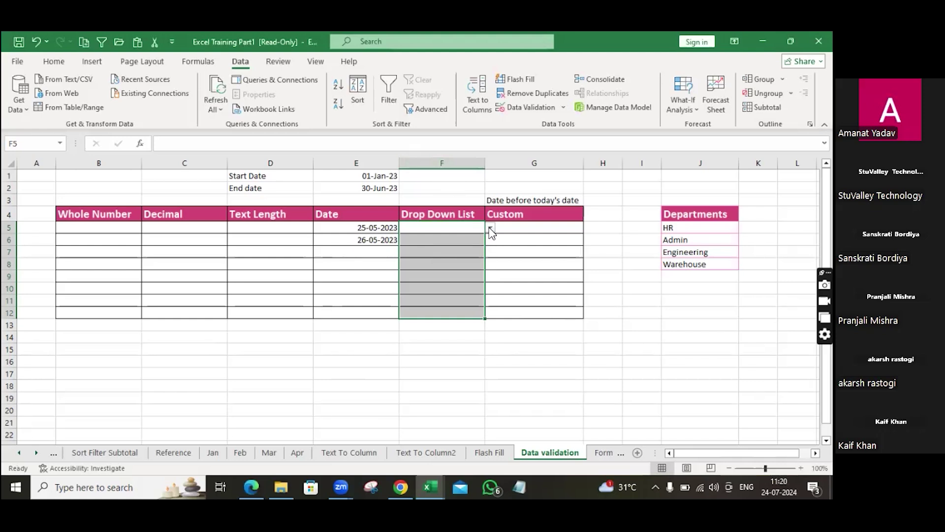
Check several cells of the Drop Down List column for the in-cell drop-down and display the options in F7.
left_click(464, 240)
left_click(457, 264)
left_click(460, 288)
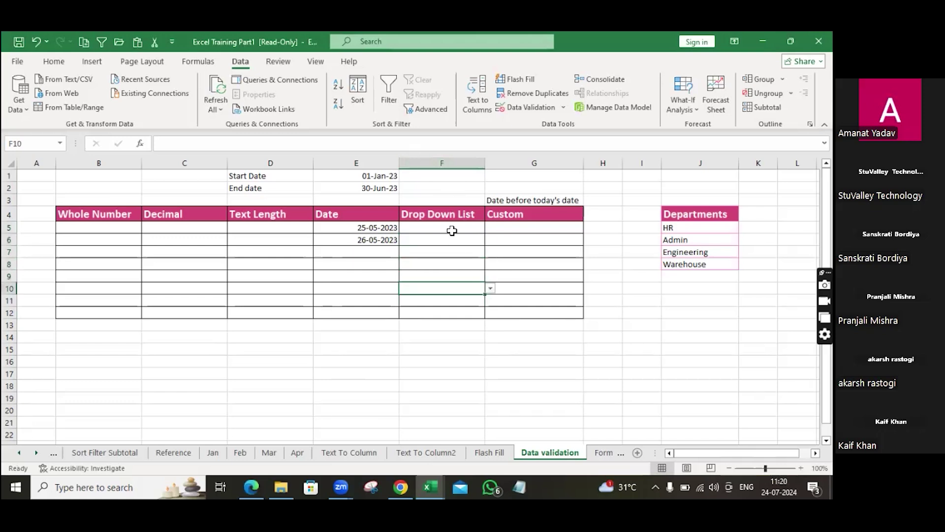
left_click(452, 231)
left_click(453, 252)
left_click(449, 284)
left_click(443, 241)
left_click(440, 231)
left_click(446, 277)
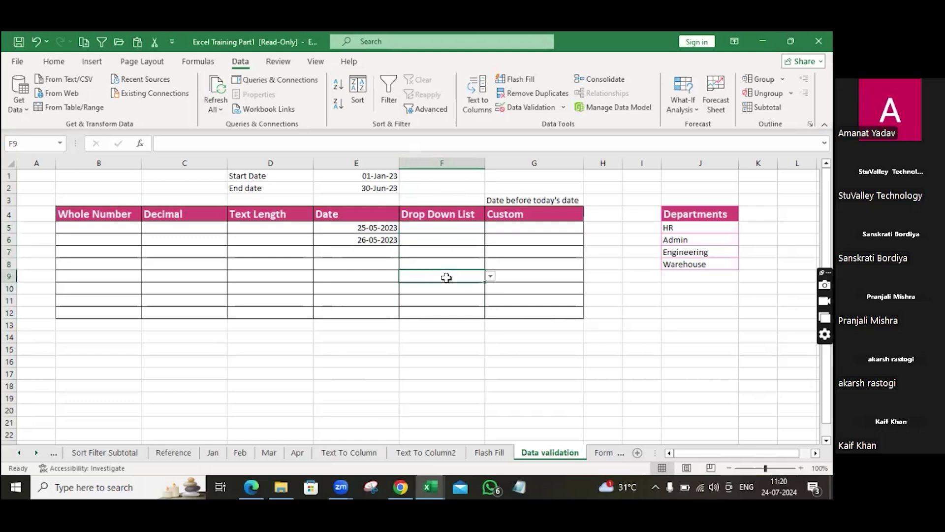
left_click(449, 250)
left_click(452, 232)
left_click(451, 266)
left_click(448, 298)
left_click(442, 255)
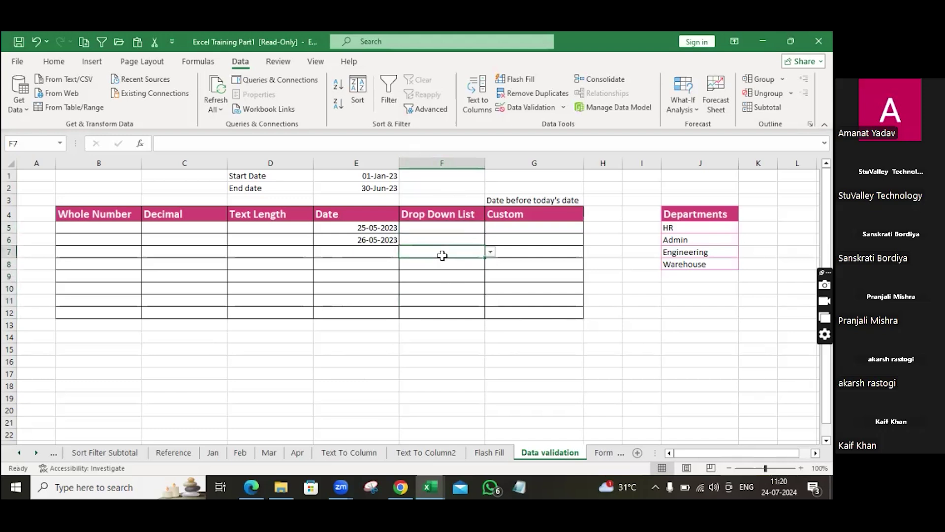
left_click(490, 253)
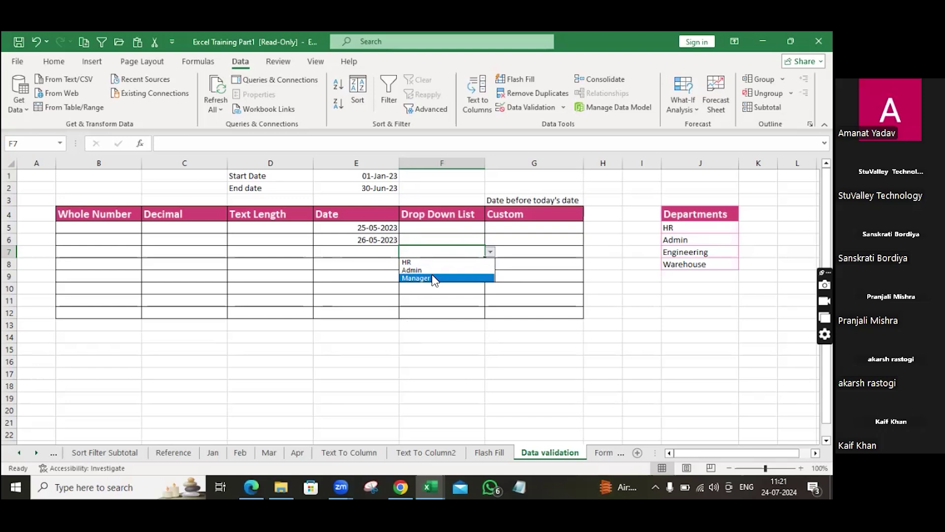
left_click(547, 109)
left_click(563, 108)
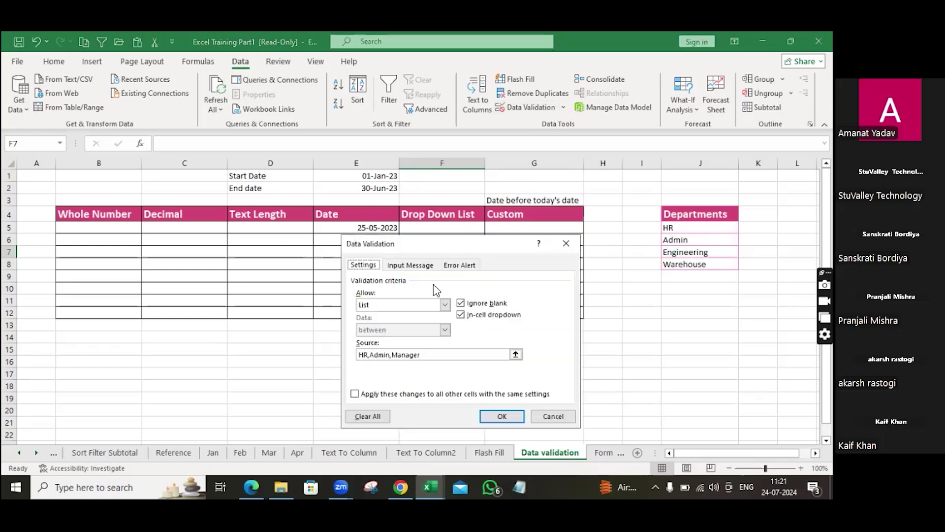
left_click(446, 354)
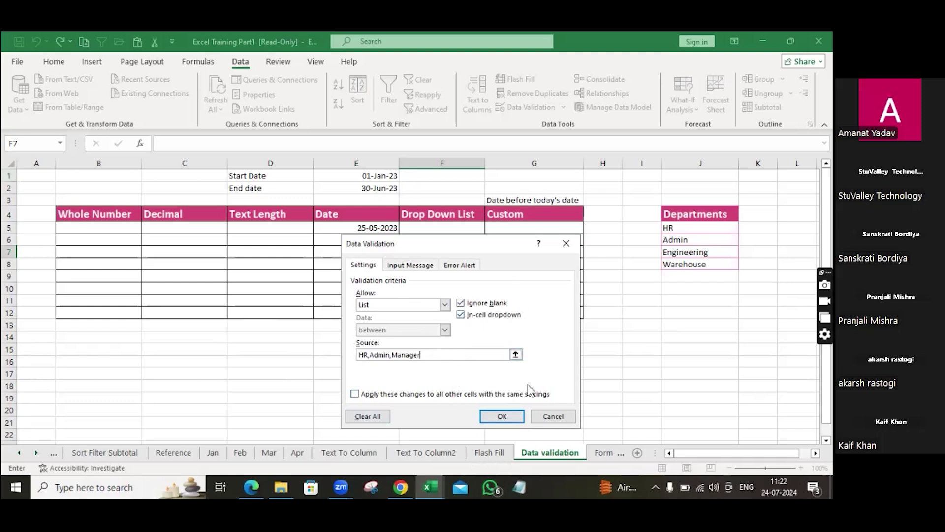
left_click(377, 417)
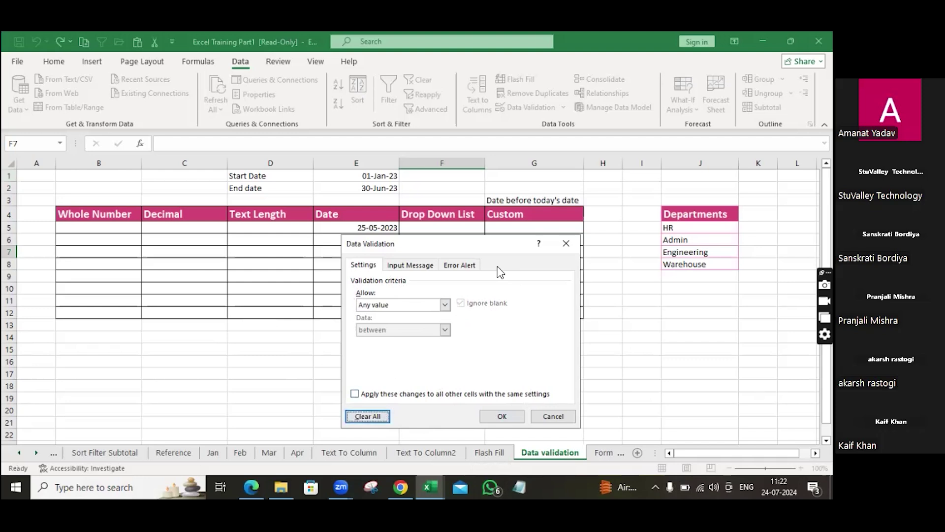
left_click(566, 243)
Clear all data validation settings from cells F5:F12 in the Drop Down List column.
left_click_drag(443, 226, 451, 310)
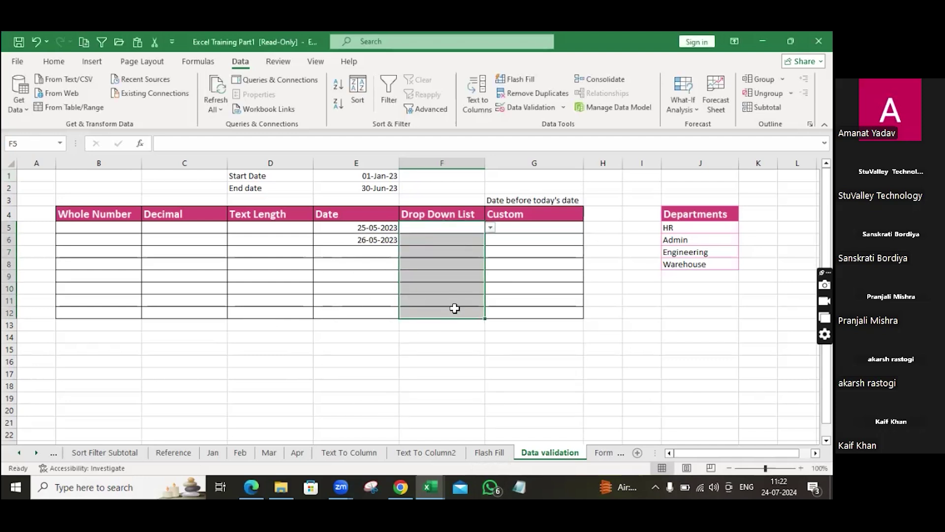
left_click(562, 107)
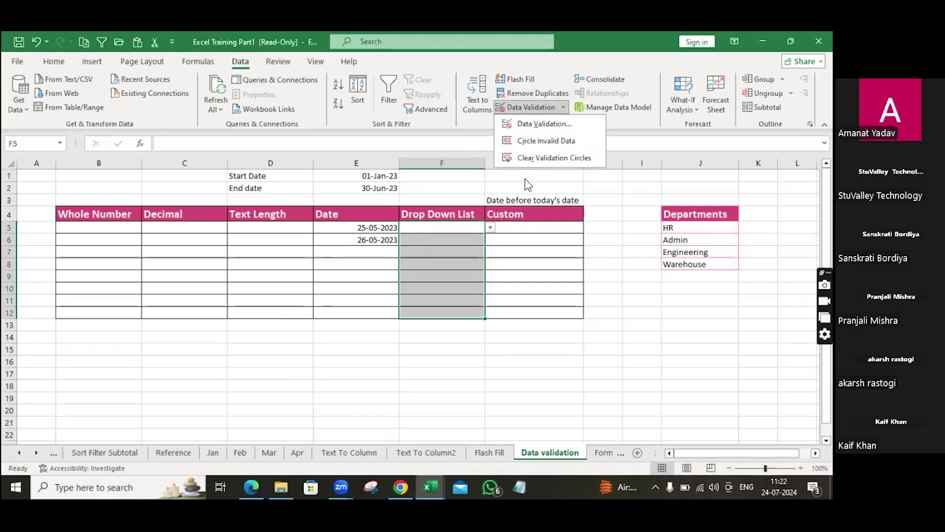
left_click(535, 119)
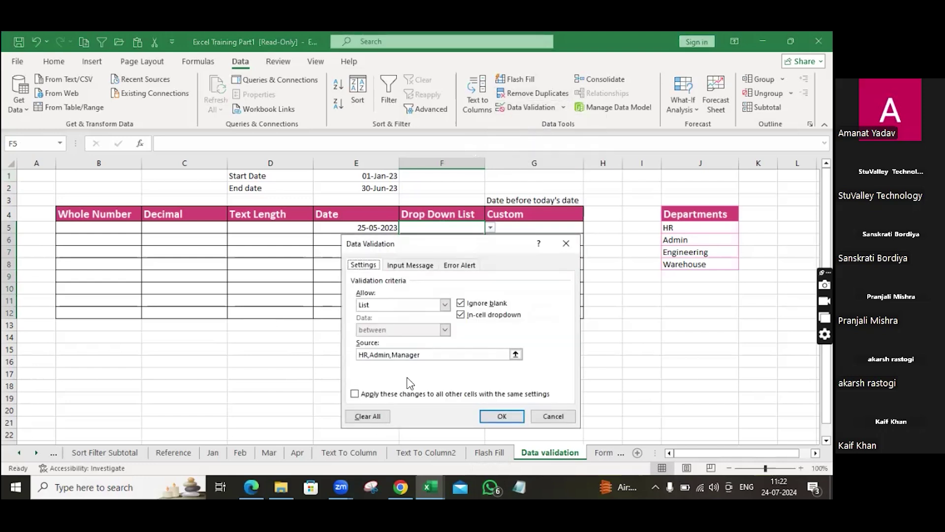
left_click(374, 416)
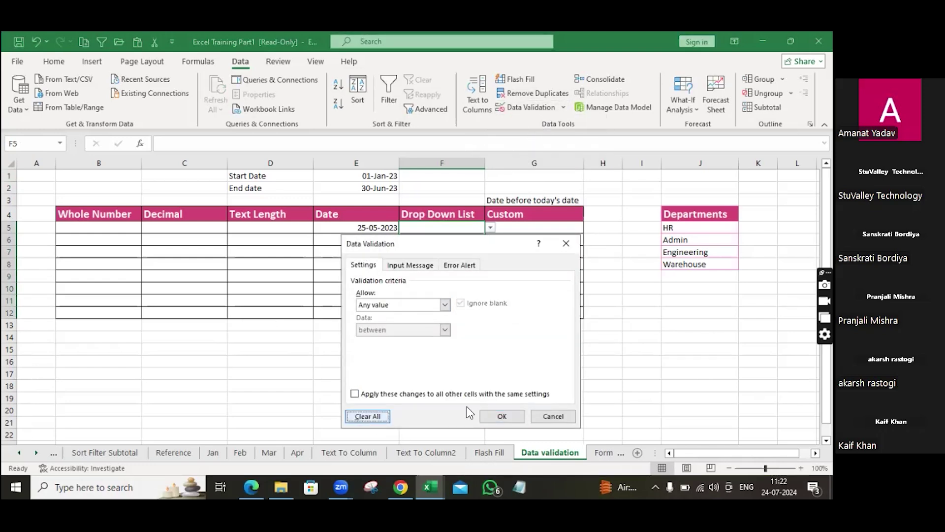
left_click(497, 416)
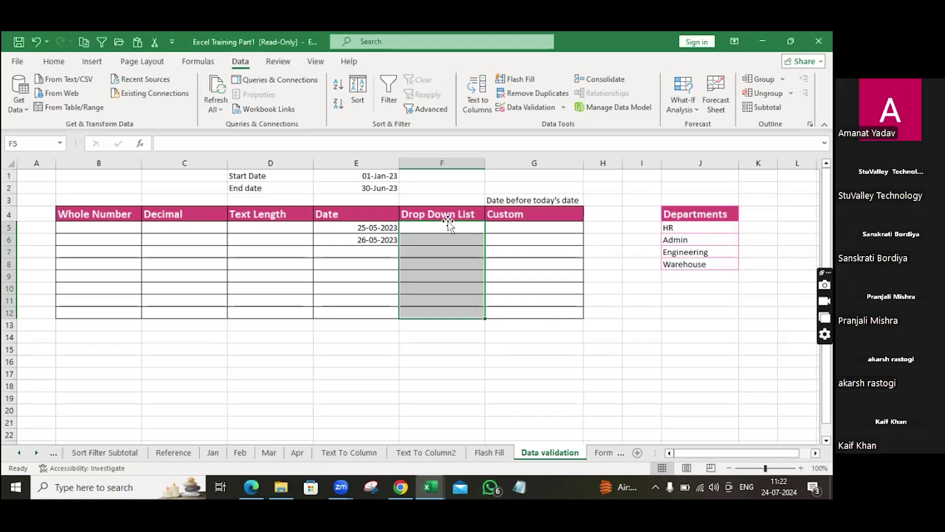
Apply List validation to cells F5:F12 using the department names in J5:J8 as the source, and preview the options in F5.
left_click(559, 108)
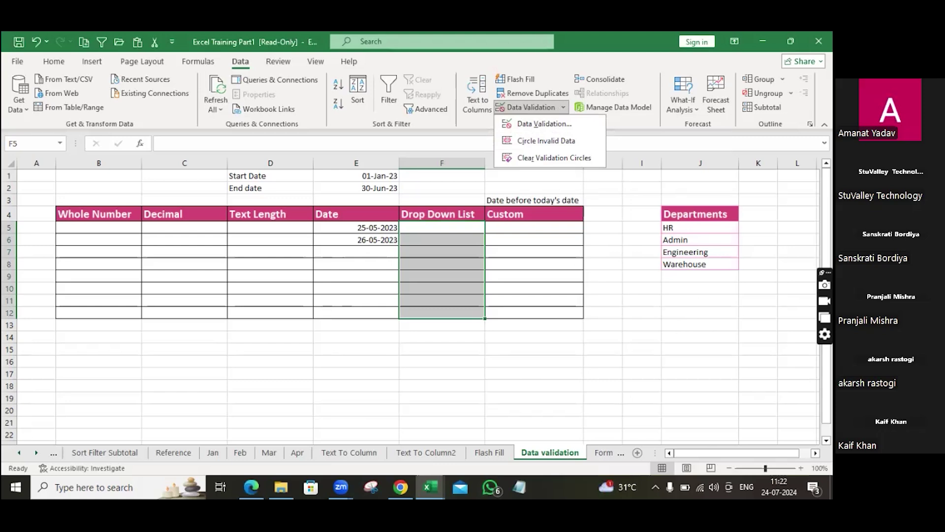
left_click(546, 124)
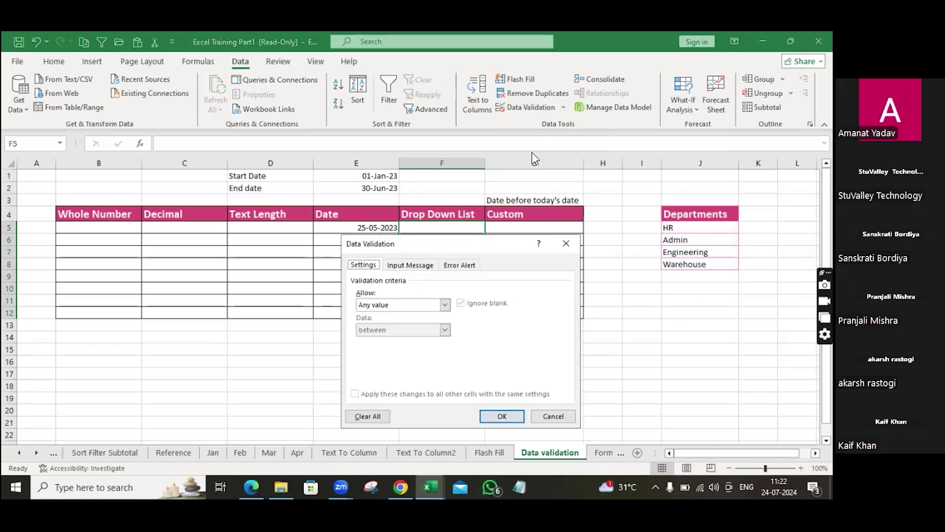
left_click(445, 304)
left_click(398, 340)
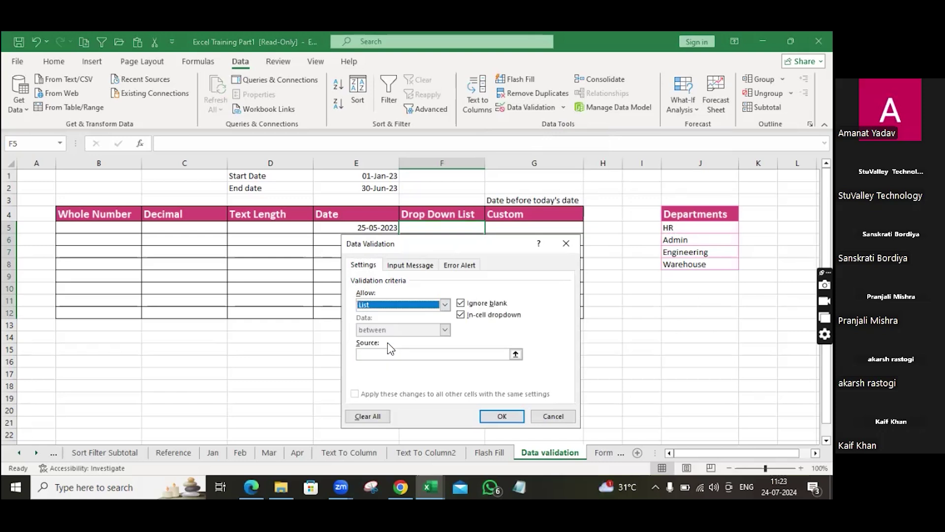
left_click(366, 354)
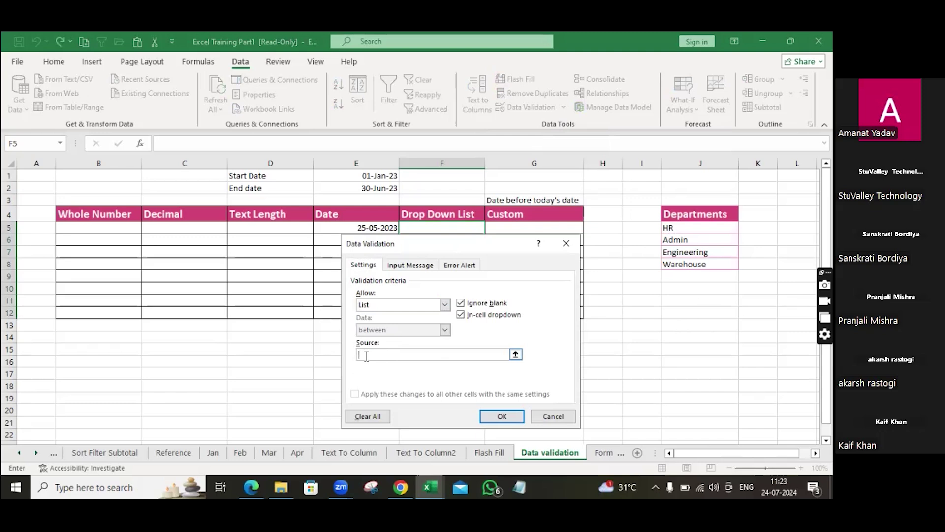
left_click(684, 230)
left_click_drag(683, 248, 683, 270)
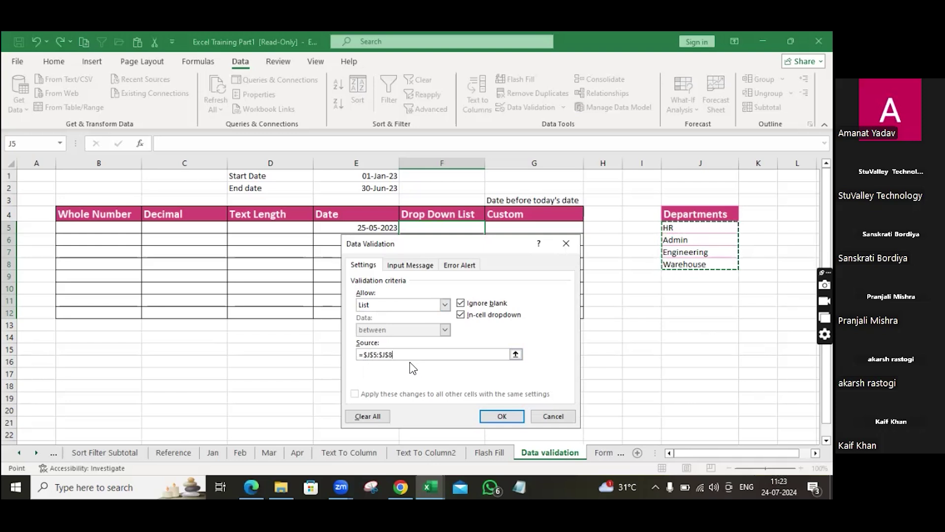
left_click(502, 416)
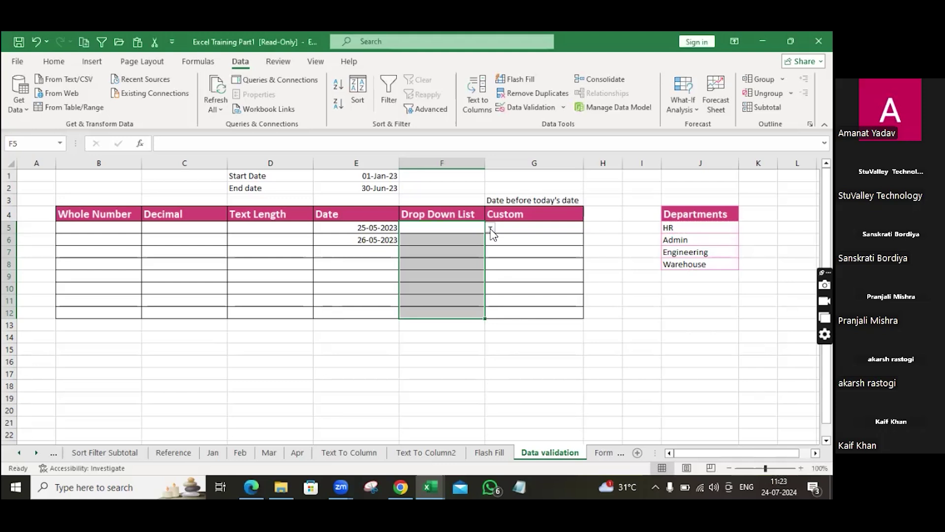
left_click(490, 229)
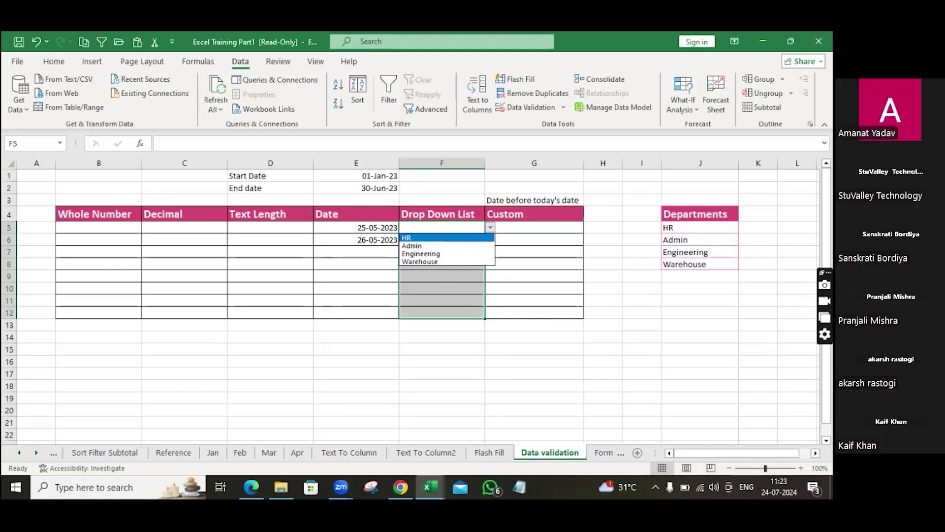
left_click(635, 320)
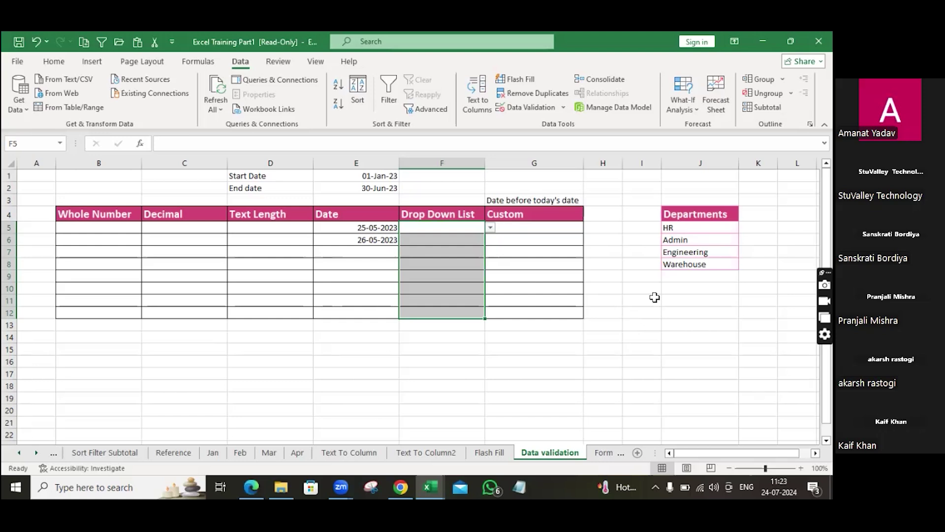
Add Management as a new department in cell J9, below Warehouse.
left_click(692, 279)
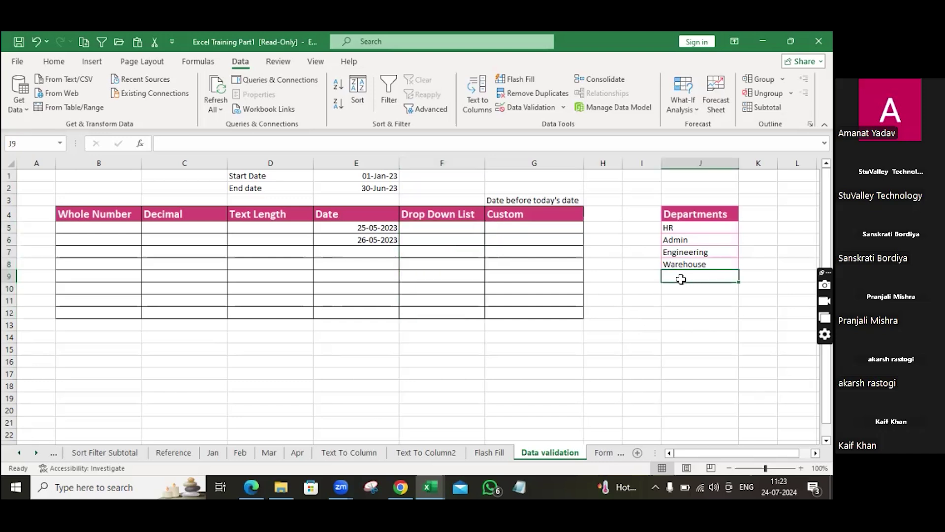
type("Management")
key("Return")
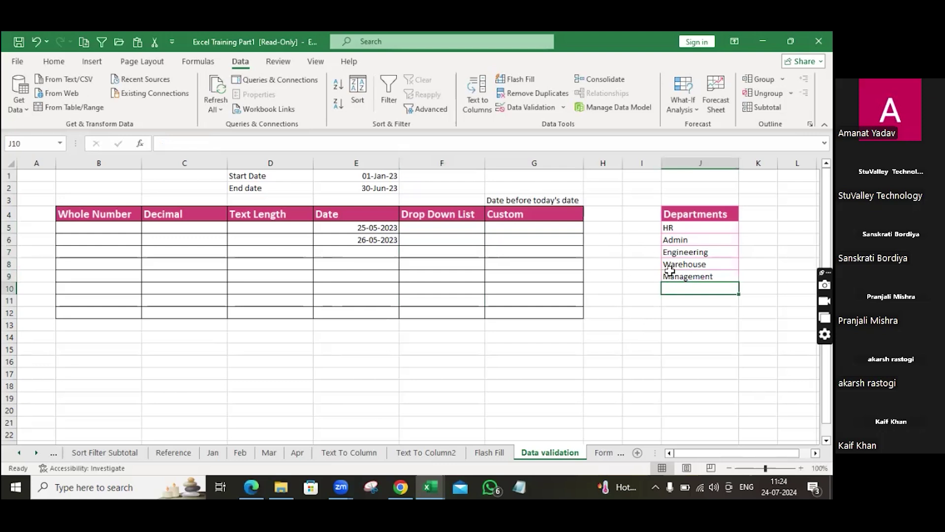
Preview the options in F5, extend its List validation source to =$J$5:$J$9, and display the options again.
left_click(427, 226)
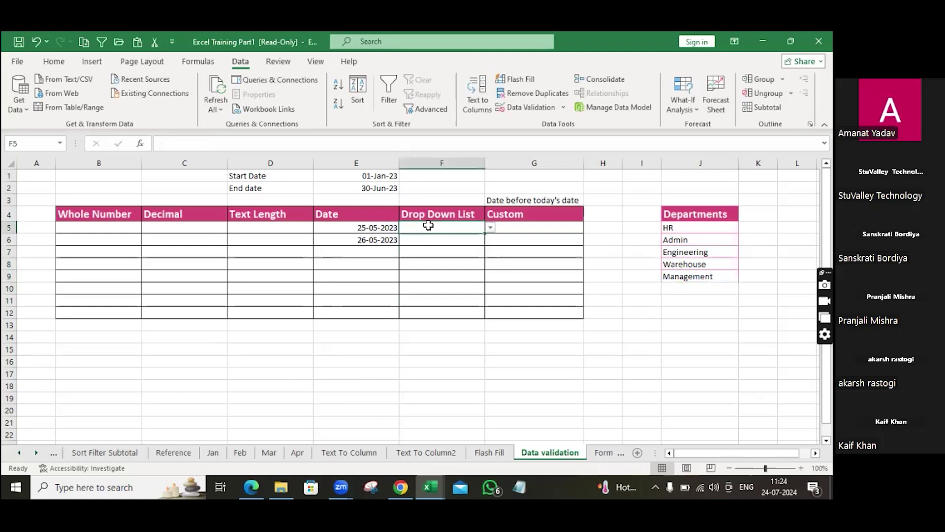
left_click(489, 227)
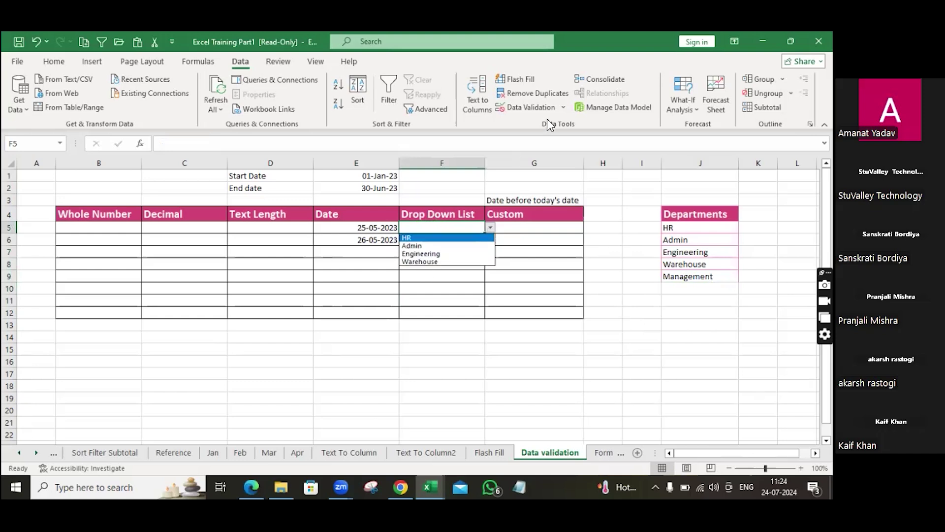
left_click(563, 108)
left_click(563, 108)
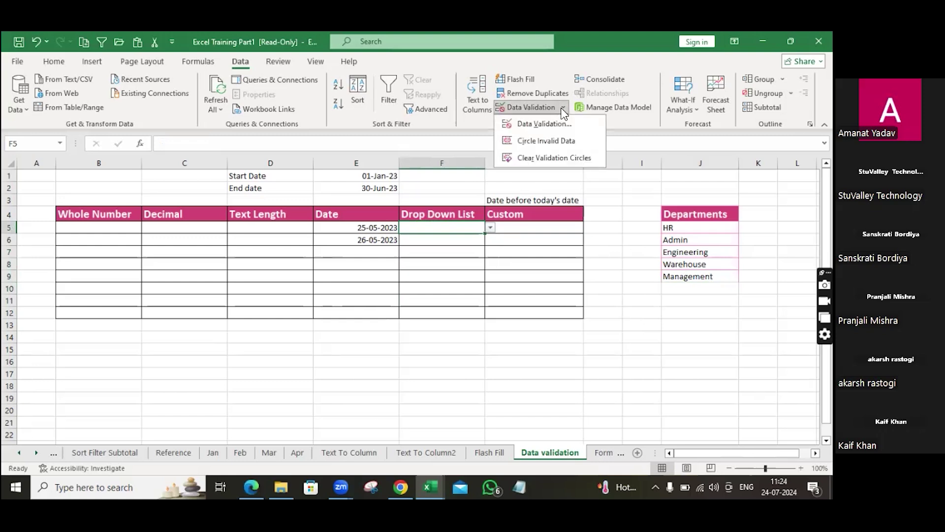
left_click(542, 124)
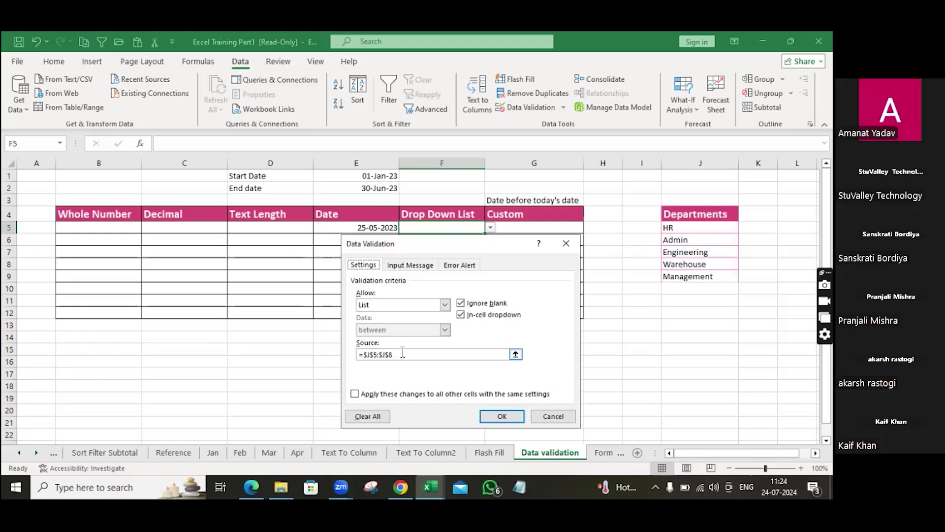
left_click(403, 352)
key("BackSpace")
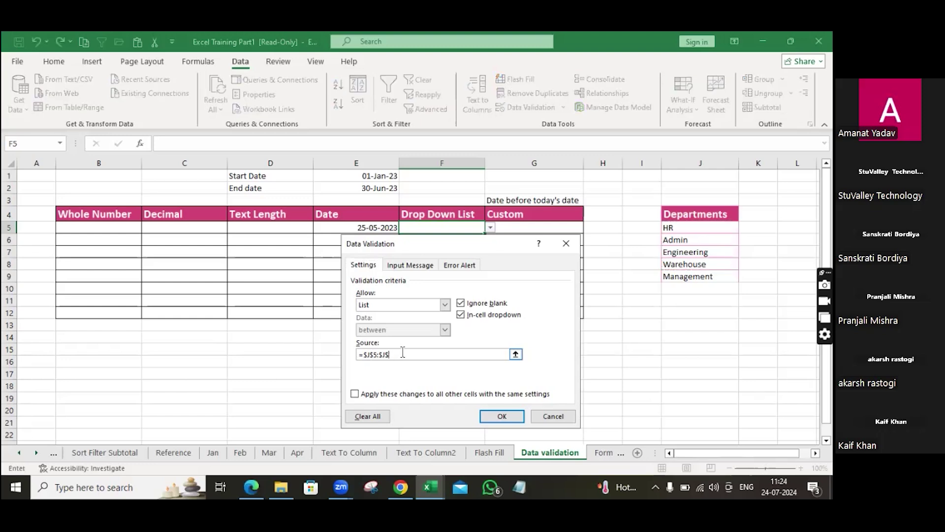
type("9")
left_click(498, 415)
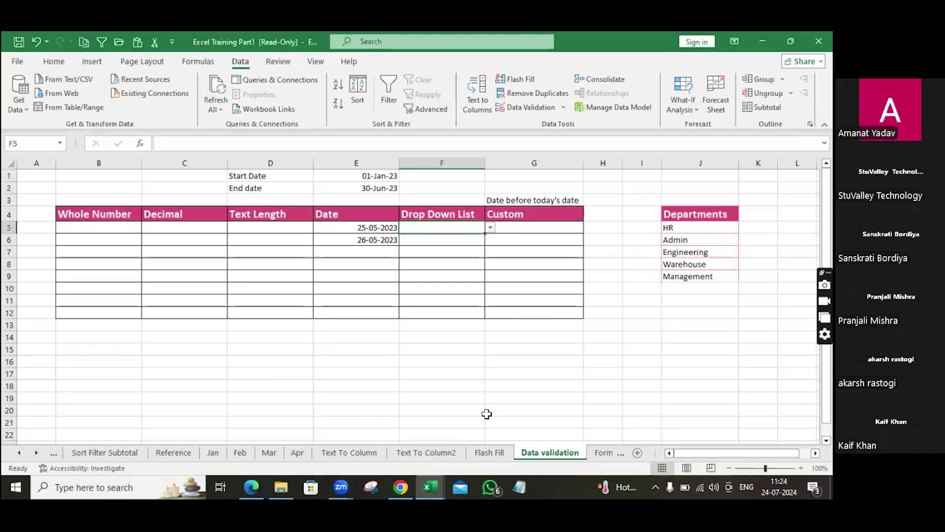
left_click(490, 228)
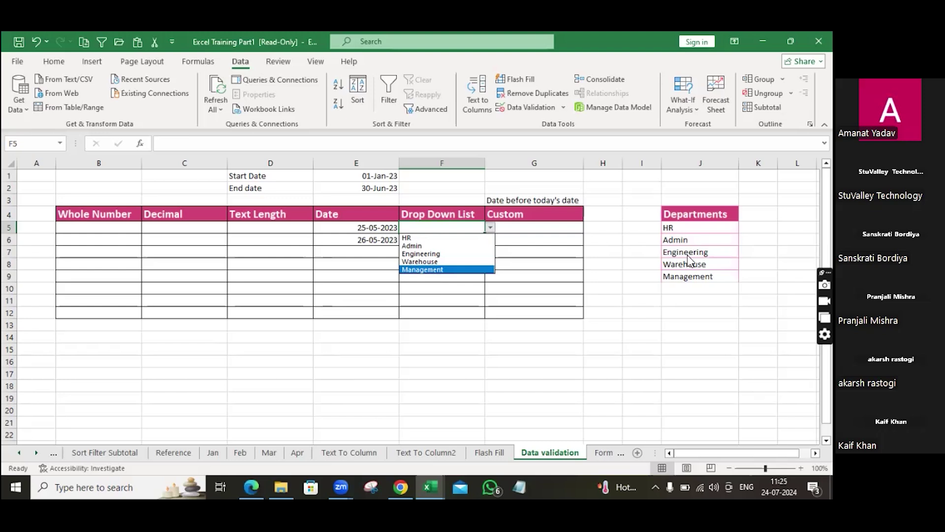
key("Escape")
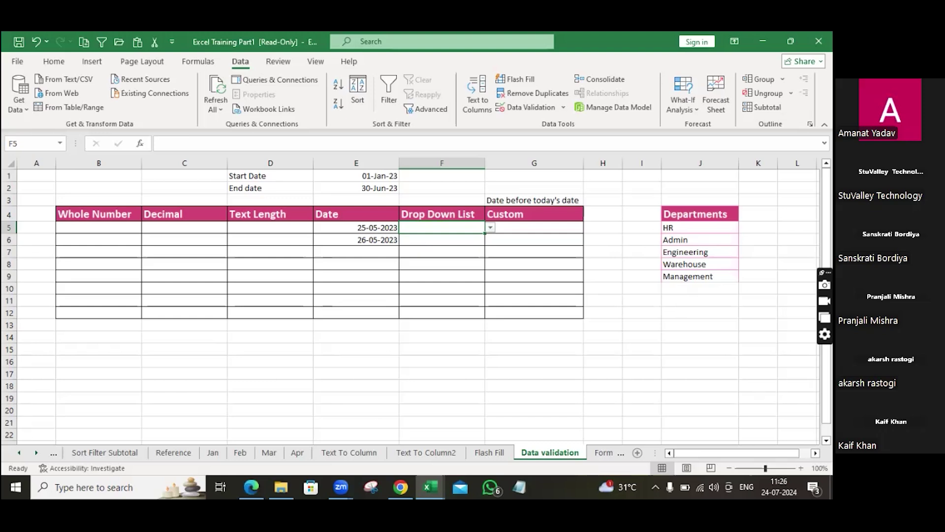
left_click_drag(437, 229, 433, 309)
left_click(563, 107)
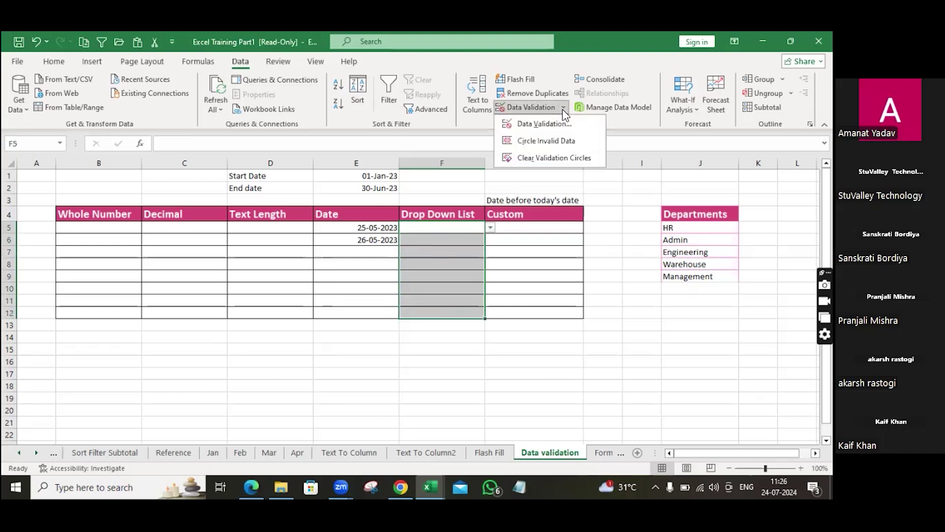
left_click(558, 122)
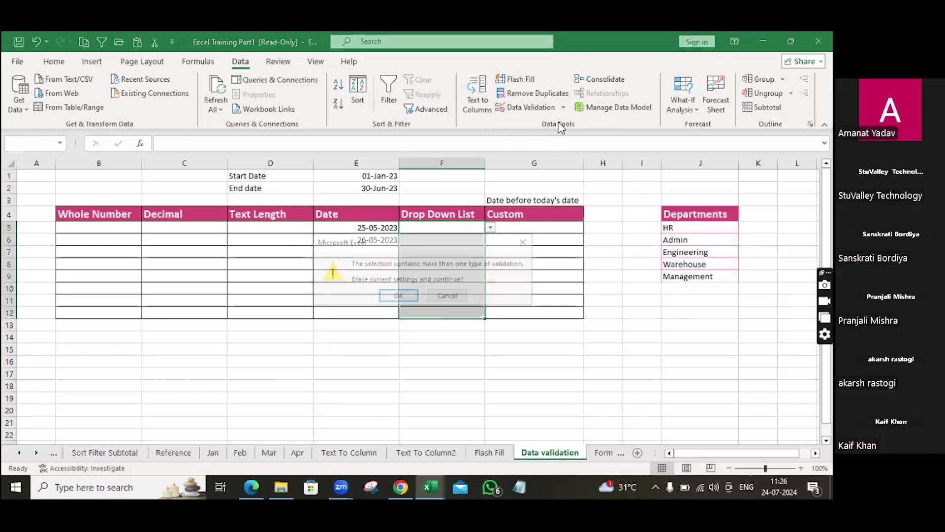
left_click(409, 297)
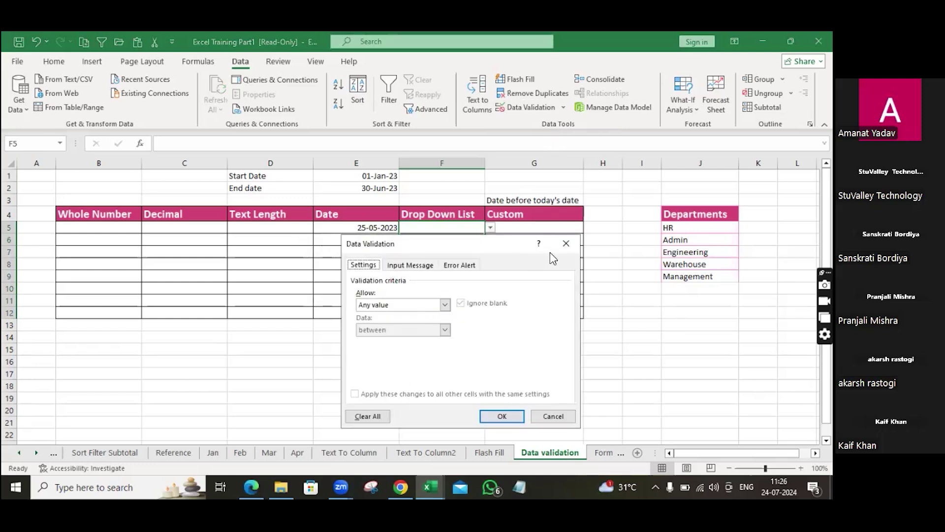
left_click(565, 244)
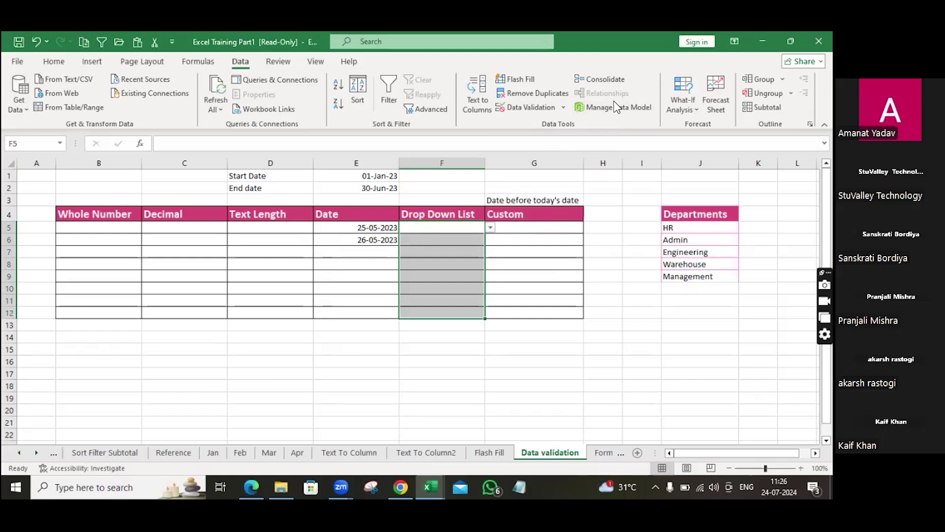
left_click(565, 108)
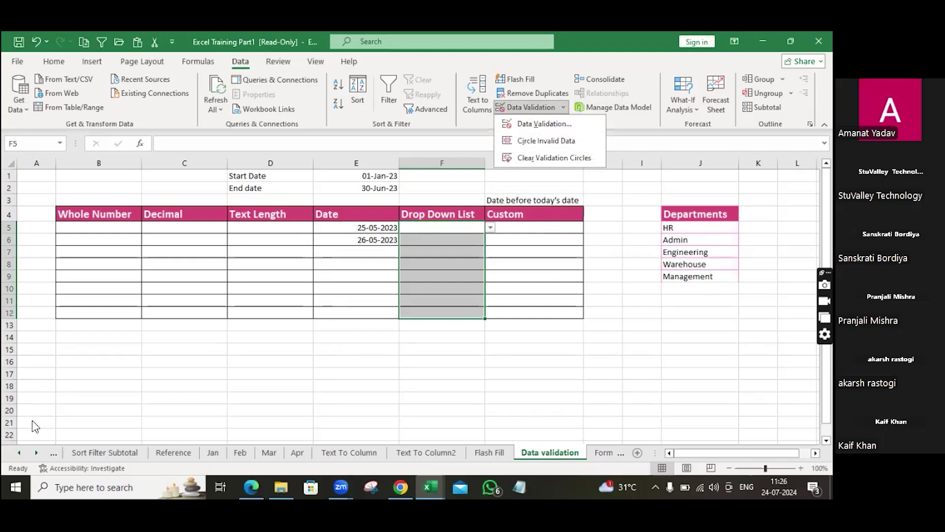
key("v")
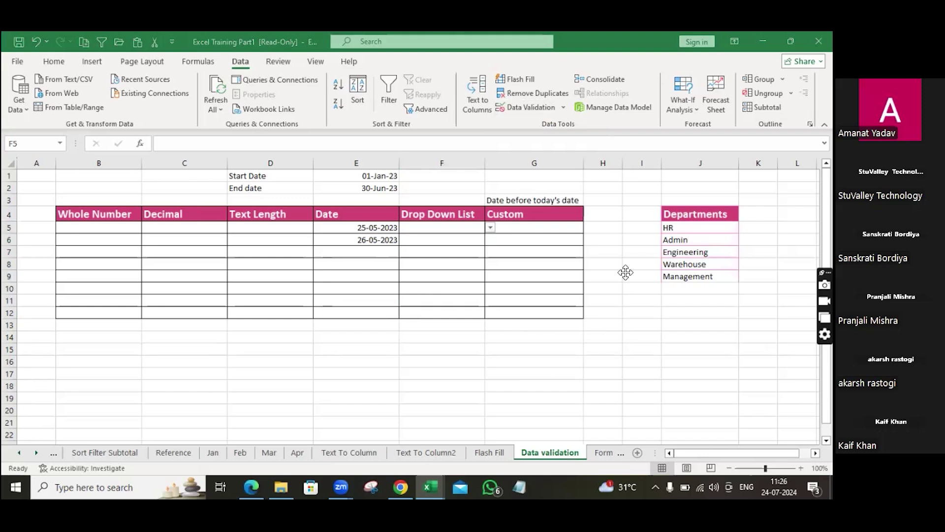
Clear all data validation from cells F5:F12 and check several cells of the Drop Down List column for remaining in-cell drop-downs.
left_click(422, 220)
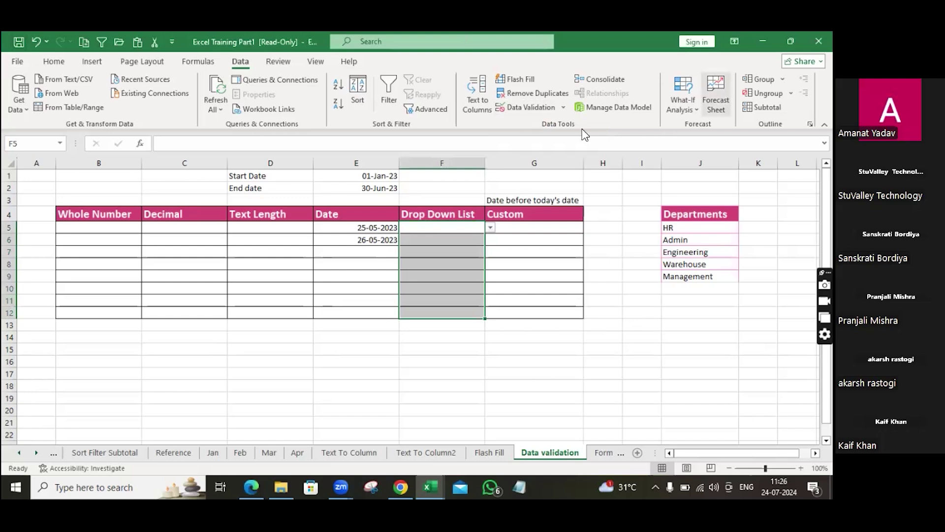
left_click(564, 106)
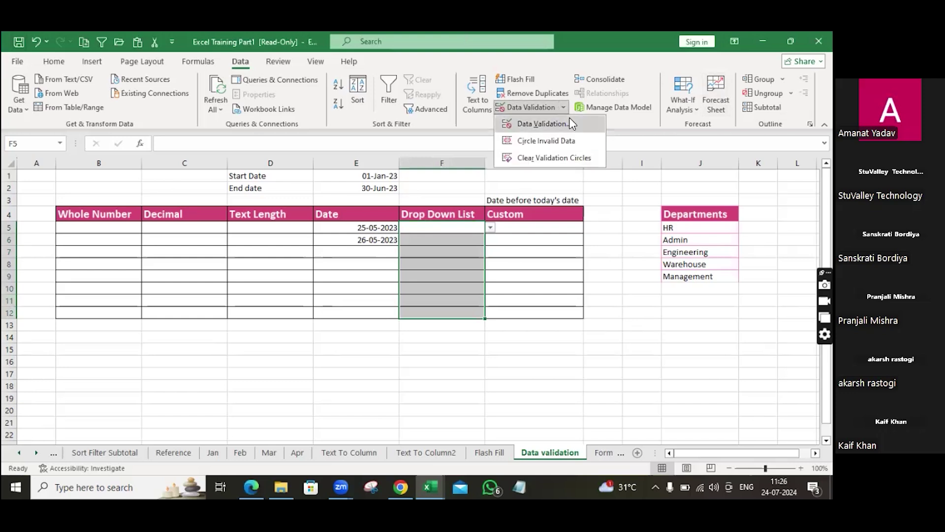
left_click(570, 119)
left_click(389, 298)
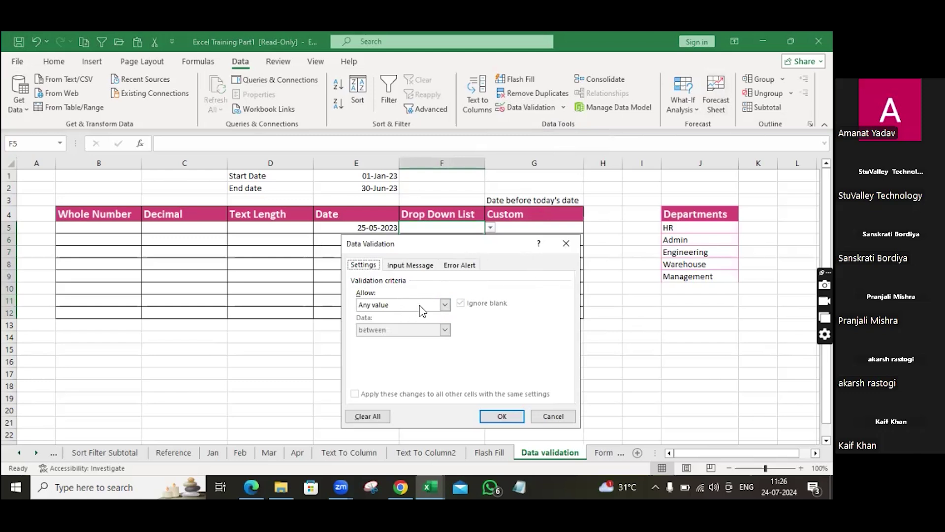
left_click(369, 416)
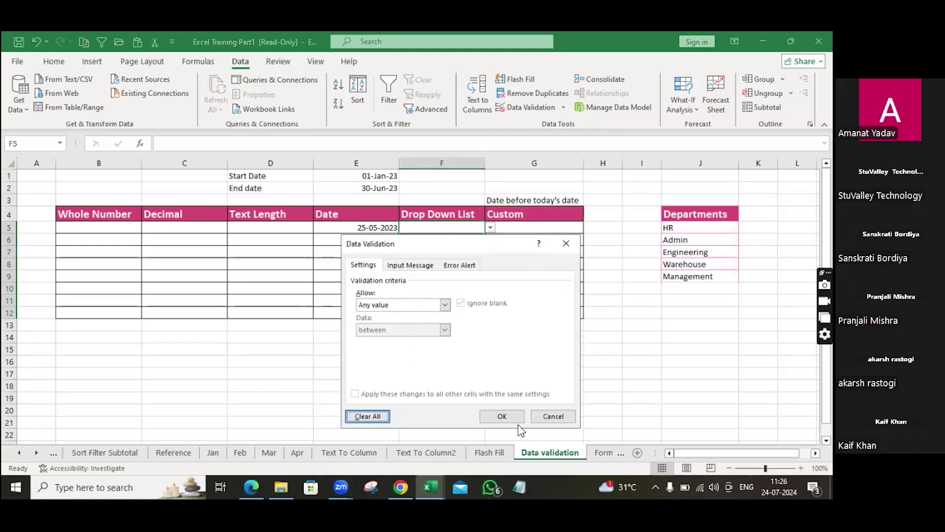
left_click(507, 415)
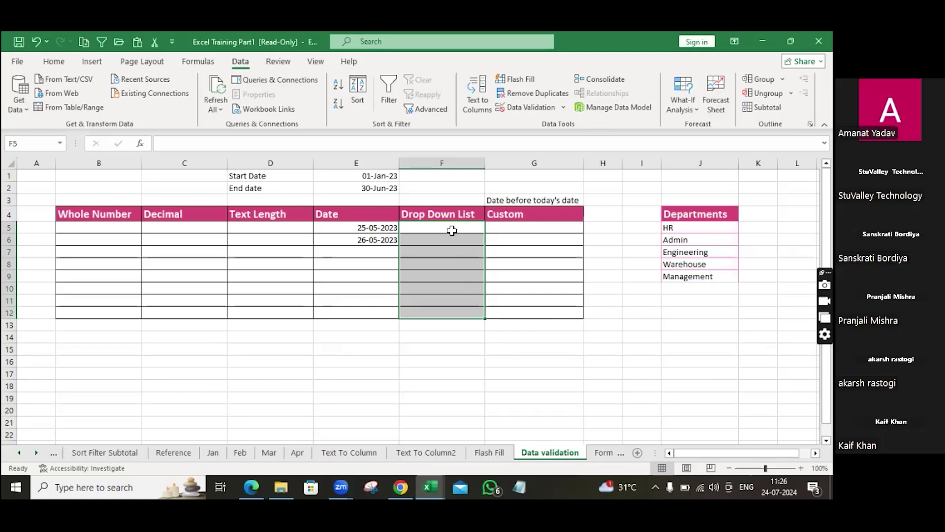
left_click(452, 230)
left_click(452, 267)
left_click(454, 241)
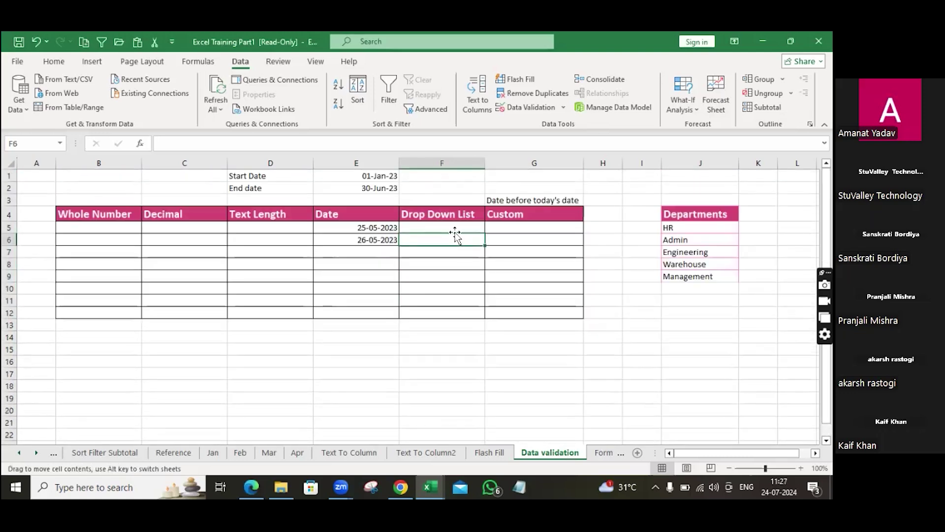
left_click(465, 228)
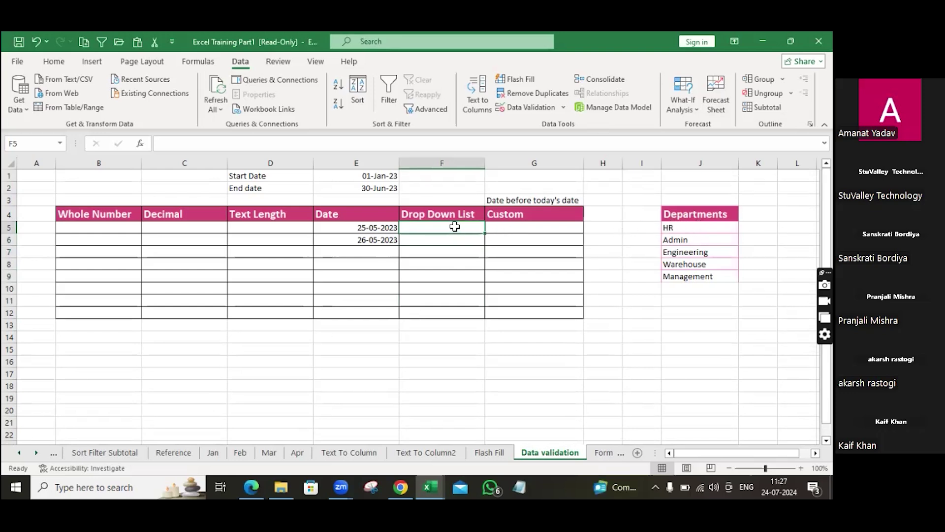
left_click_drag(457, 227, 464, 308)
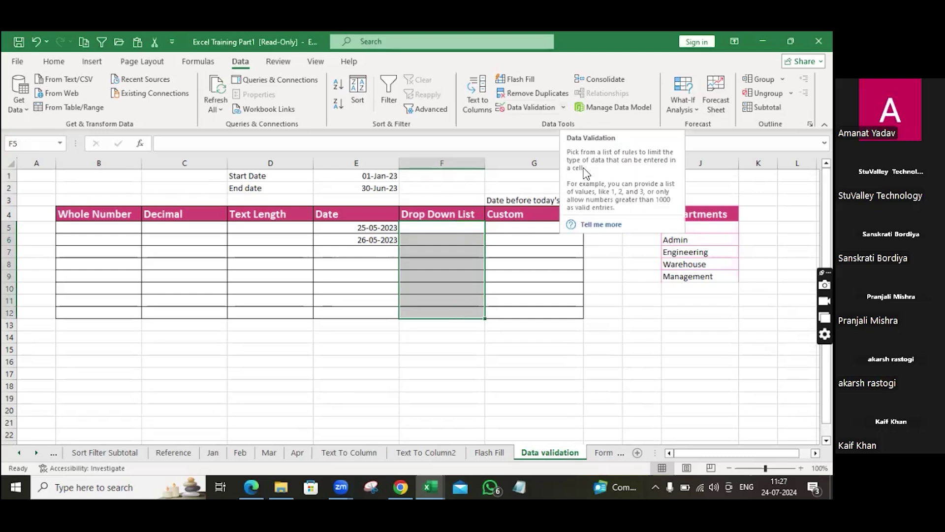
left_click(626, 339)
Convert the Departments list in J4:J9 into a table with headers.
left_click_drag(696, 227, 703, 272)
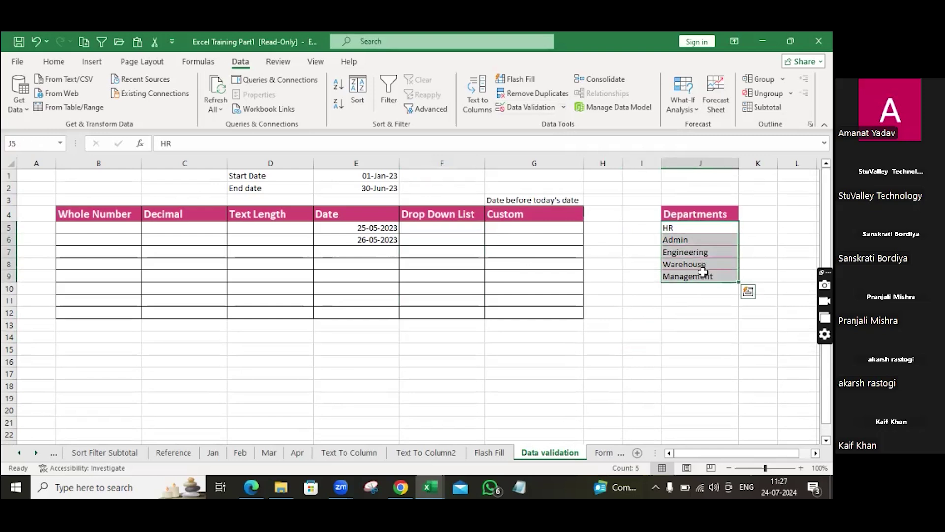
key("ctrl+t")
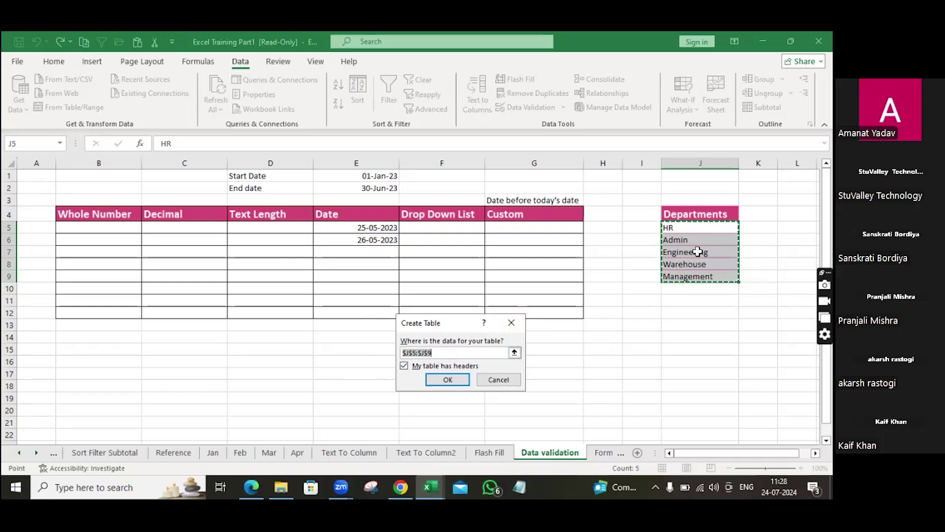
left_click(700, 215)
left_click_drag(700, 214, 694, 276)
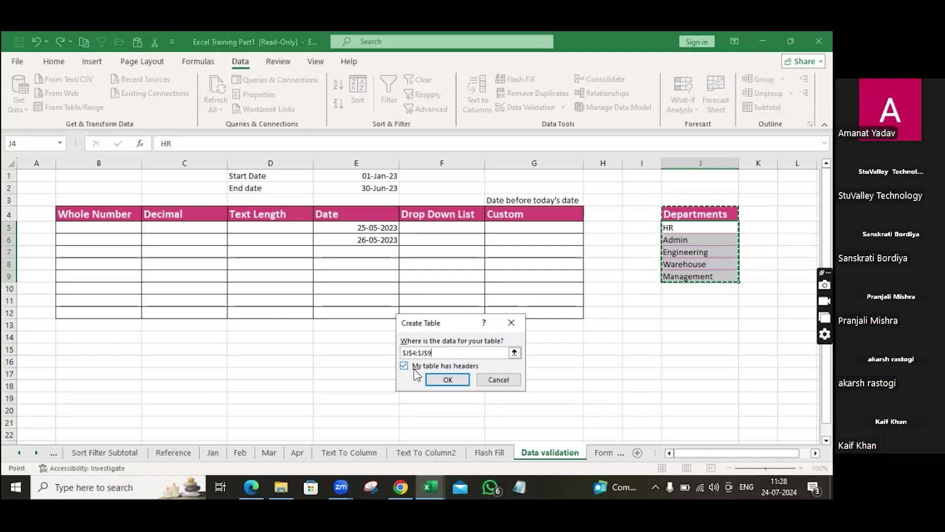
left_click(448, 379)
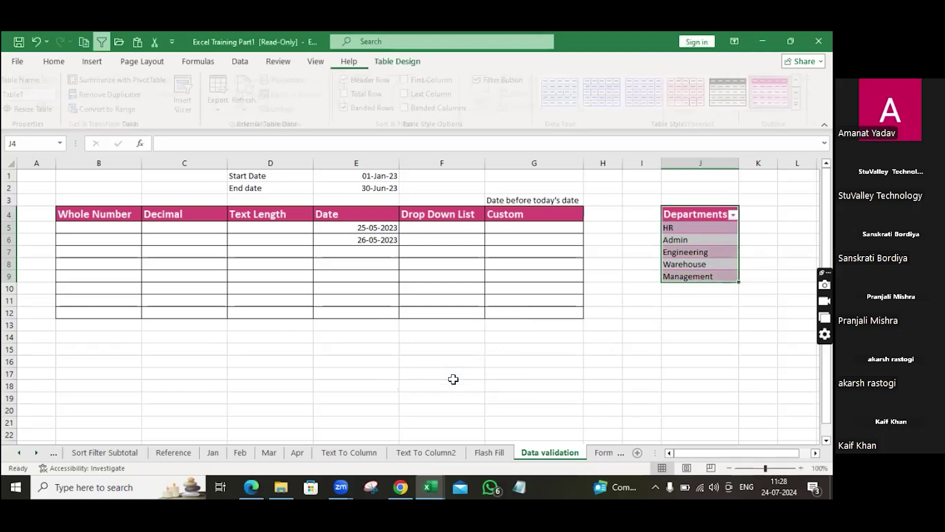
Apply List validation to cells F5:F12 using the Departments table entries in J5:J9 as the source, and preview the options in F5.
left_click(429, 227)
left_click_drag(430, 277, 425, 314)
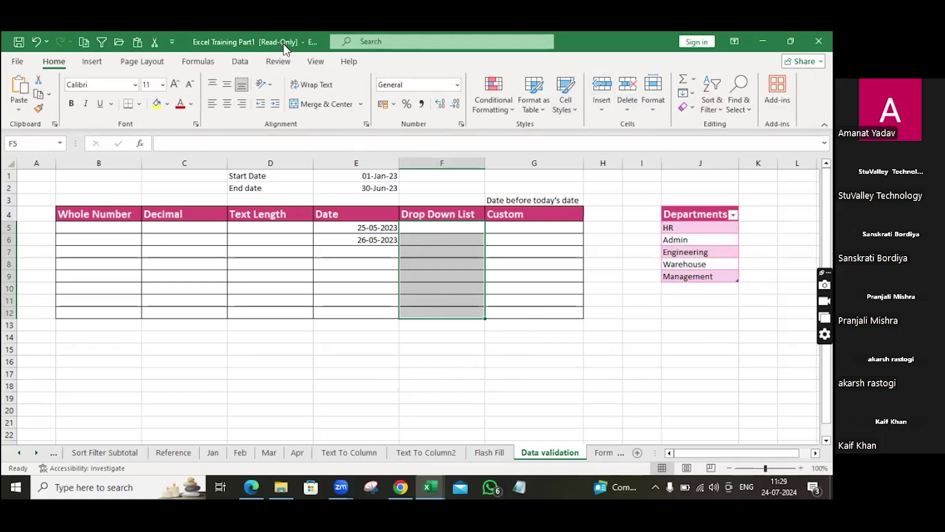
left_click(240, 62)
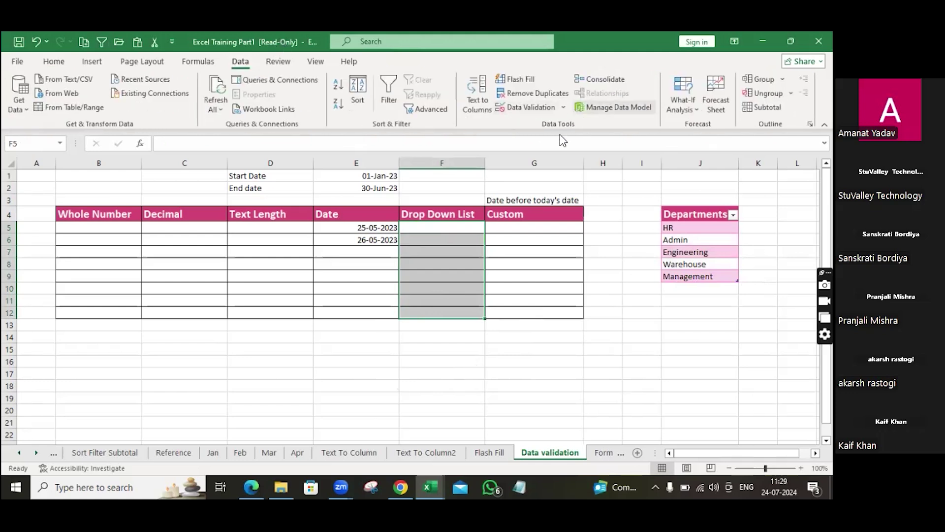
left_click(564, 108)
left_click(542, 124)
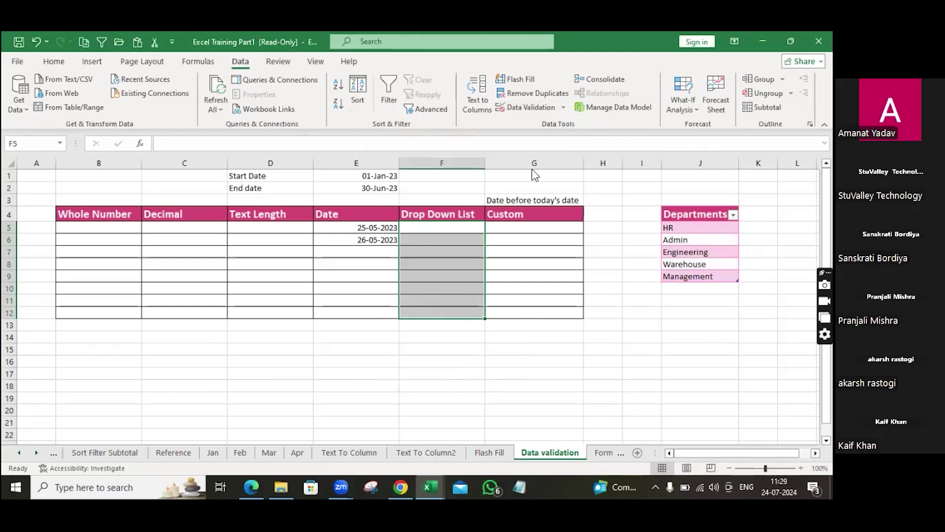
left_click(443, 305)
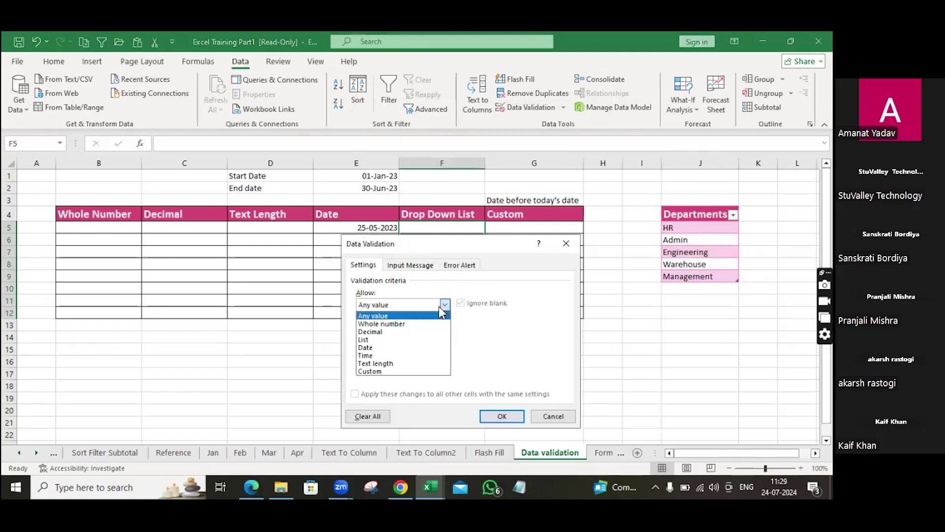
left_click(386, 339)
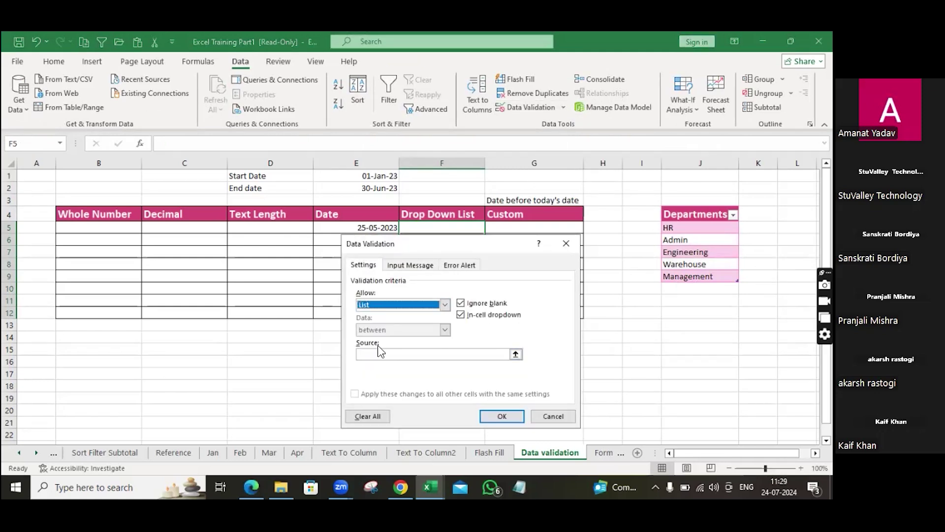
left_click(364, 355)
left_click_drag(686, 226, 692, 280)
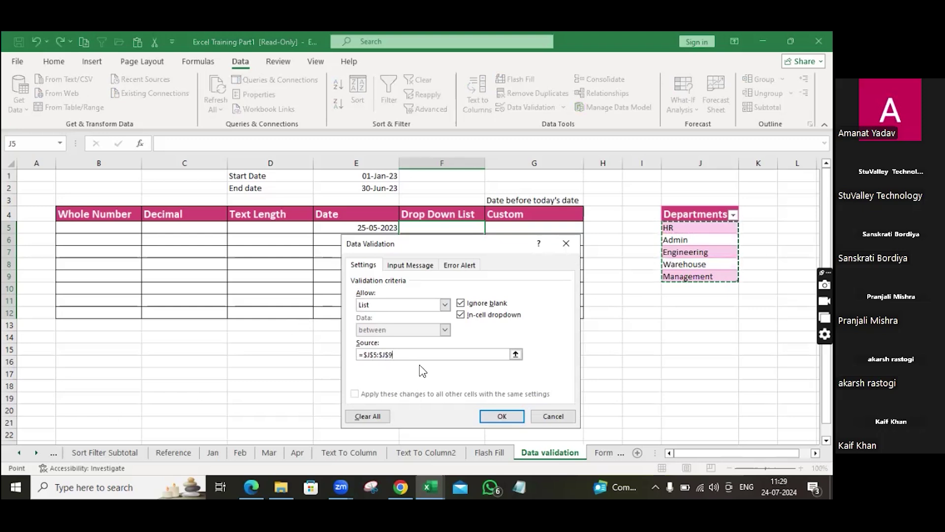
left_click(500, 416)
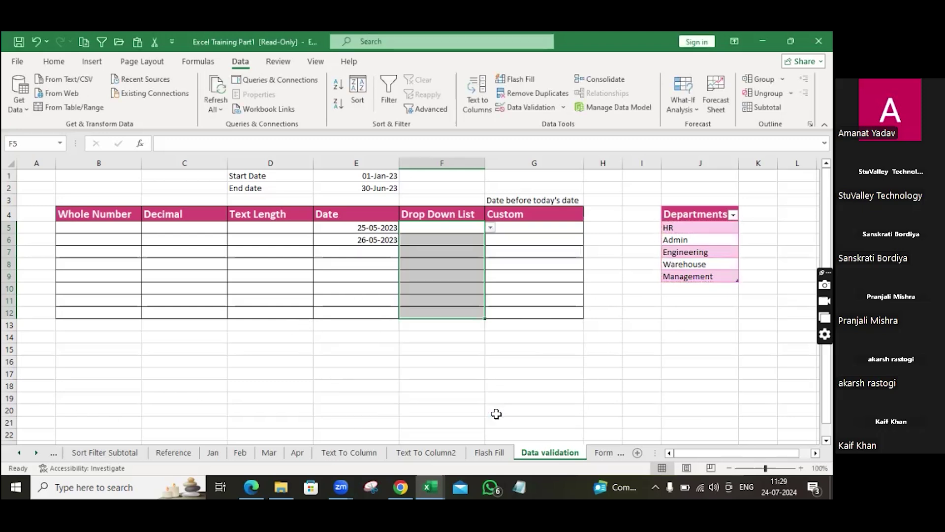
left_click(491, 229)
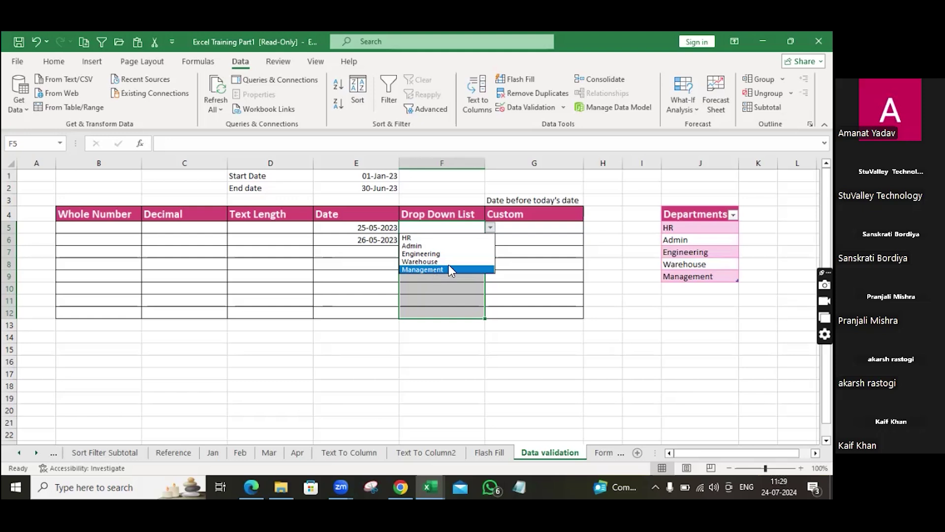
key("Escape")
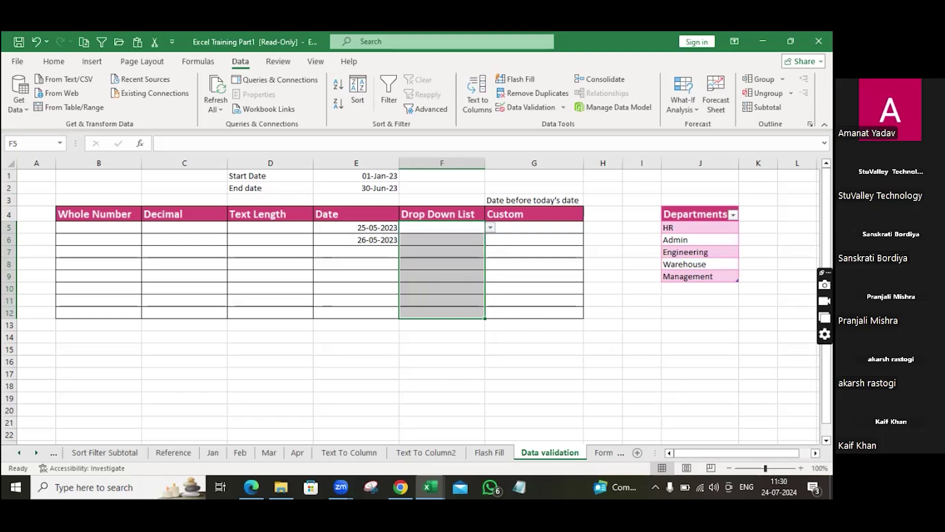
Add Data Analyst as a new Departments entry in J10 and display the drop-down options in F5.
left_click(685, 289)
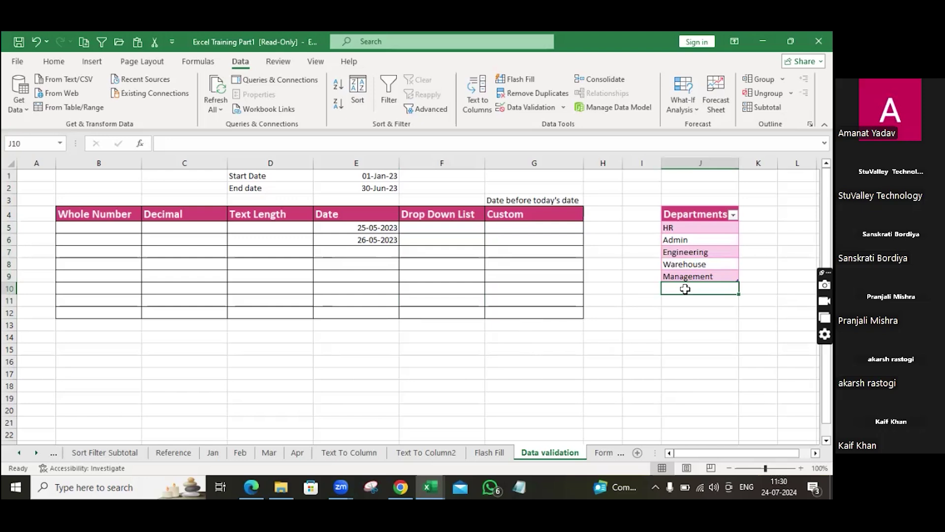
type("d")
key("BackSpace")
type("Data Analyst")
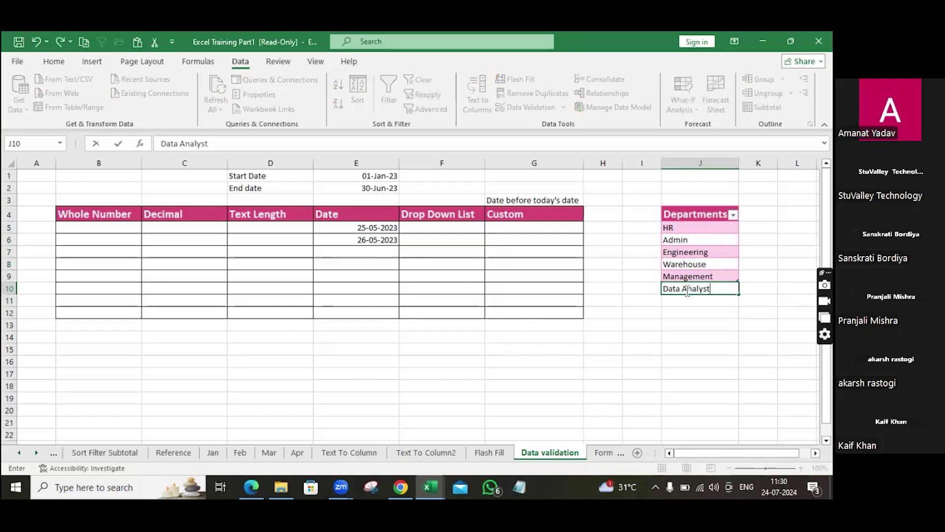
key("Return")
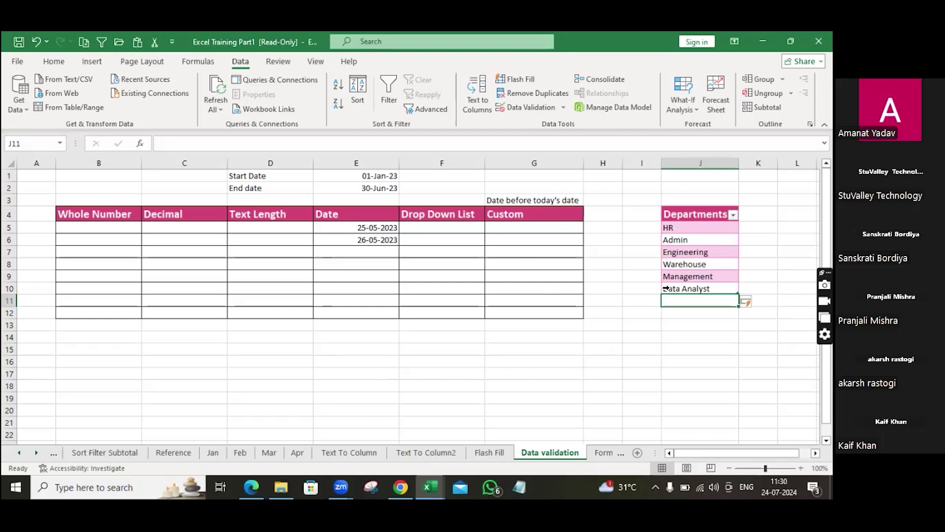
left_click(443, 229)
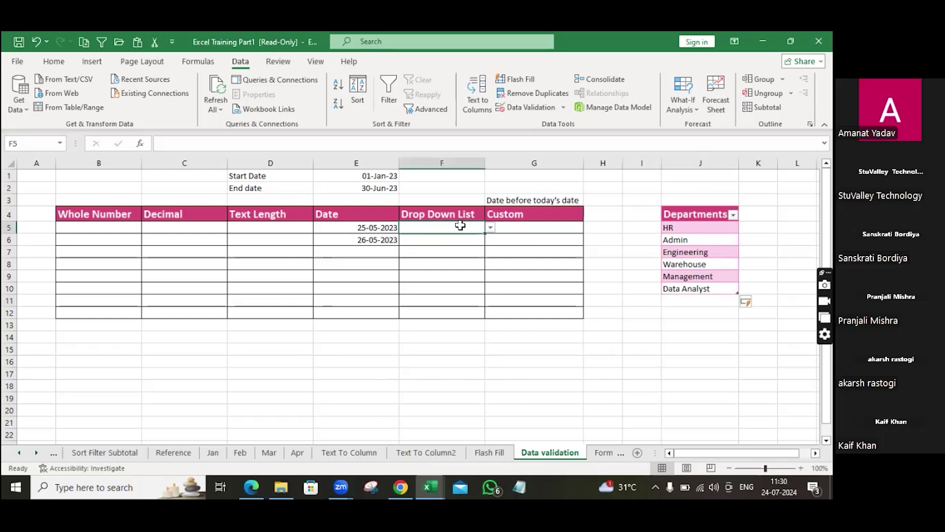
left_click(489, 227)
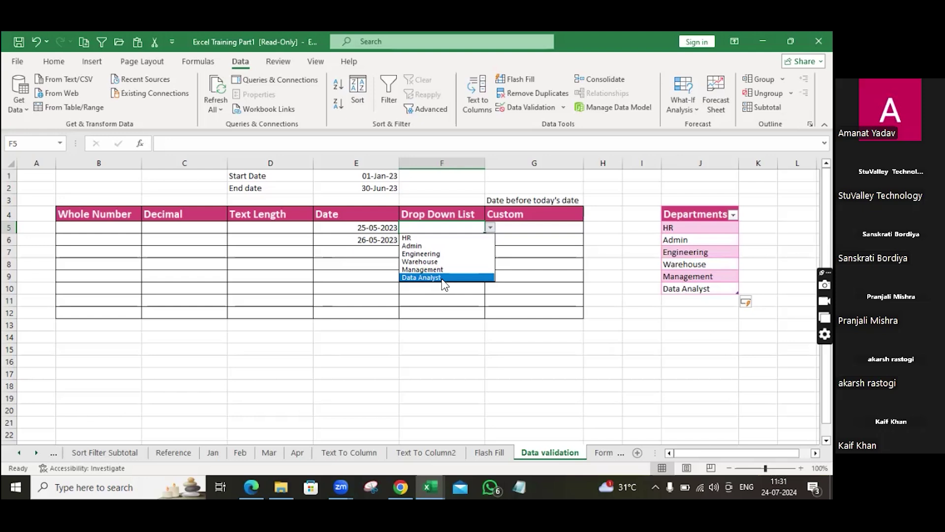
Add Data SCIENTIST as a further Departments entry in J11 and display the F5 drop-down options again.
left_click(678, 294)
left_click(675, 298)
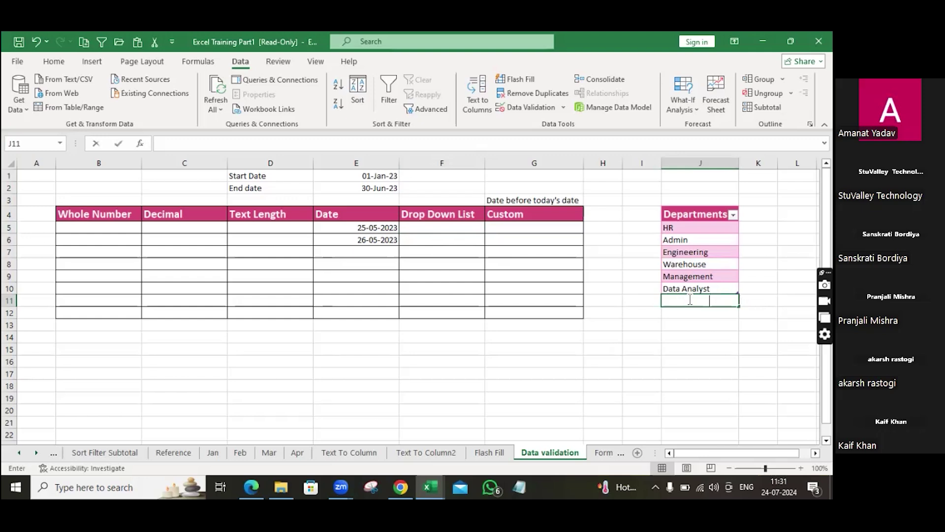
type("data A")
key("BackSpace")
key("BackSpace")
key("BackSpace")
key("BackSpace")
key("BackSpace")
key("BackSpace")
key("BackSpace")
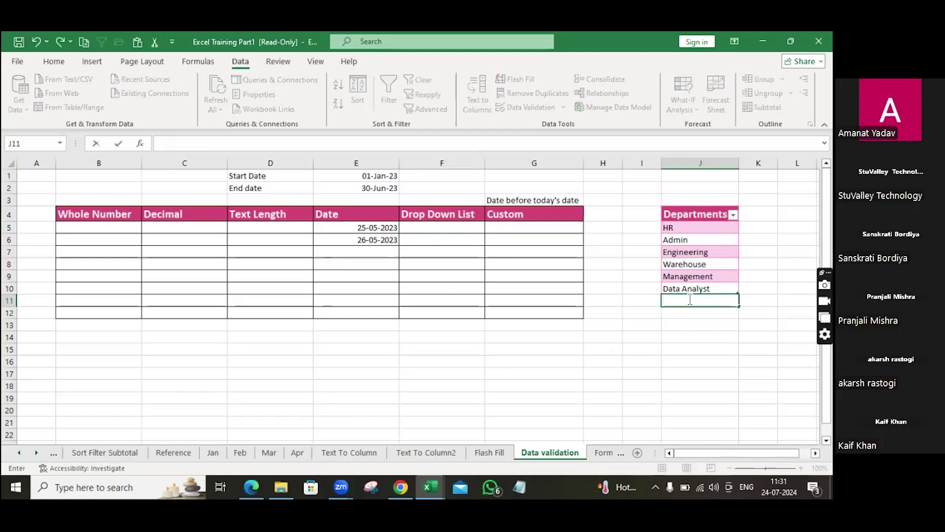
type("Dat")
key("BackSpace")
key("BackSpace")
type("ta SCIENTIST")
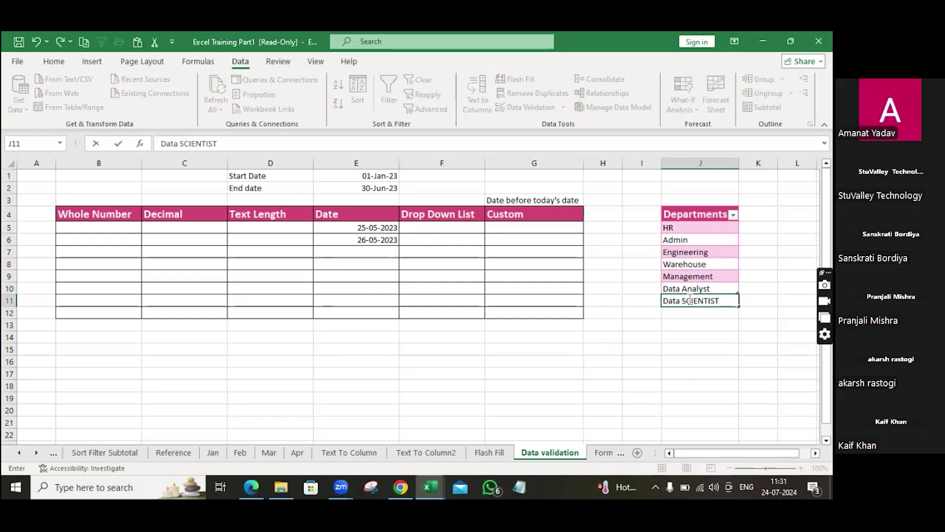
key("Return")
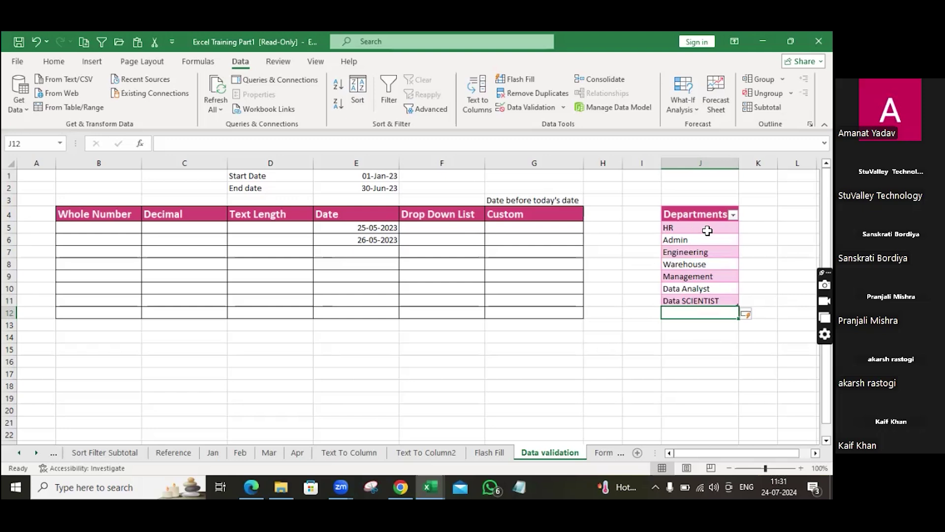
left_click(421, 227)
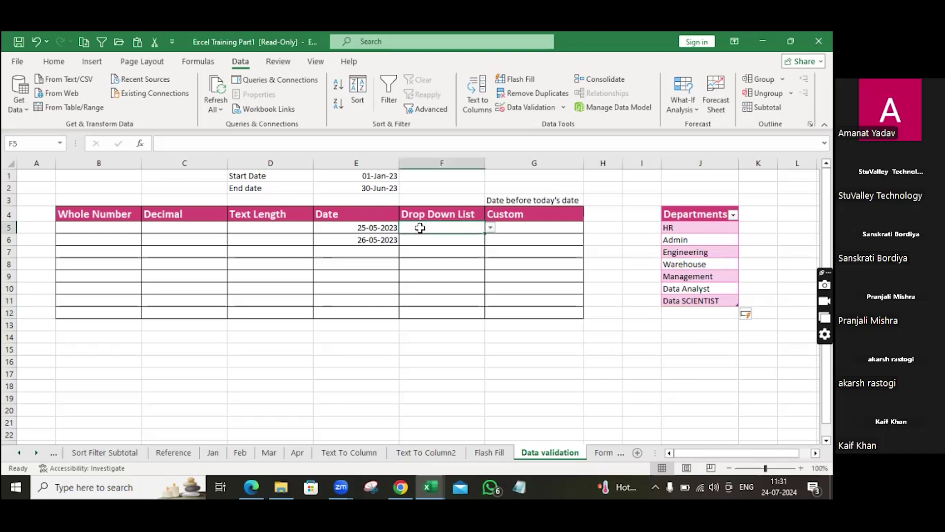
left_click(491, 228)
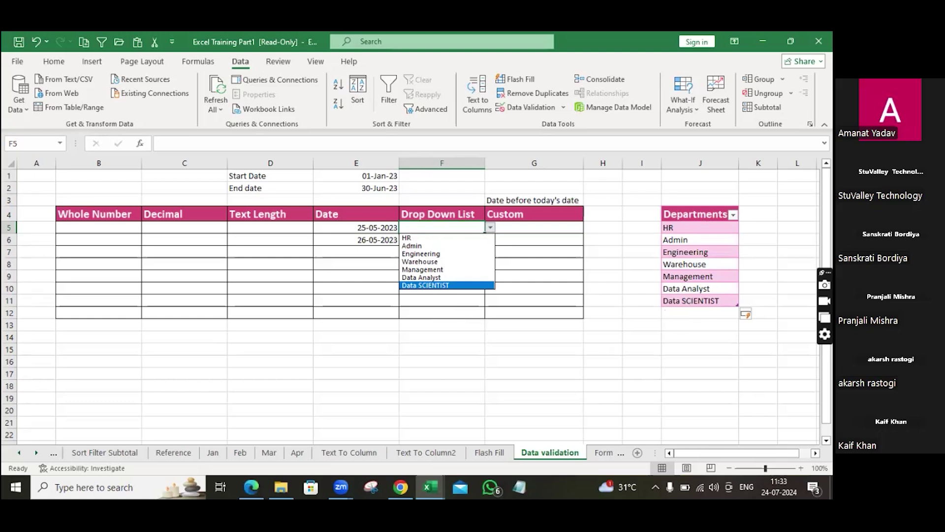
left_click(702, 312)
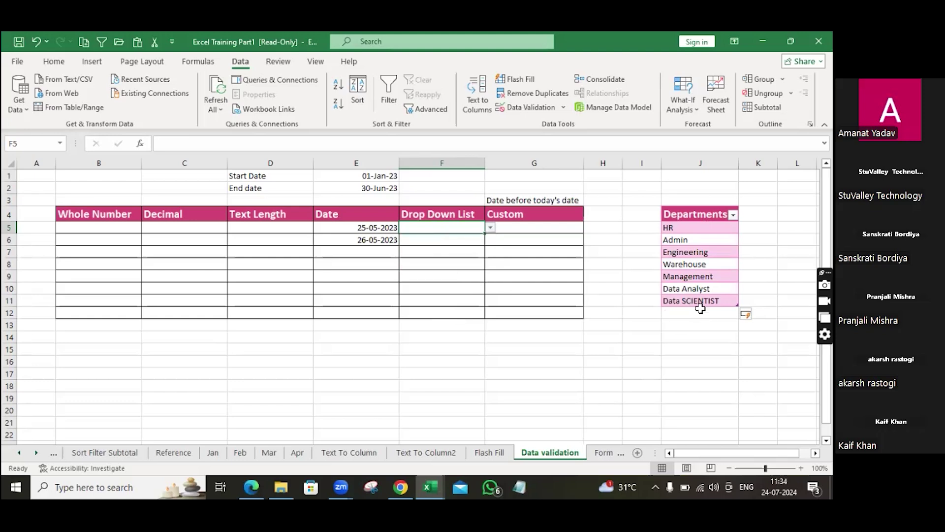
left_click(700, 310)
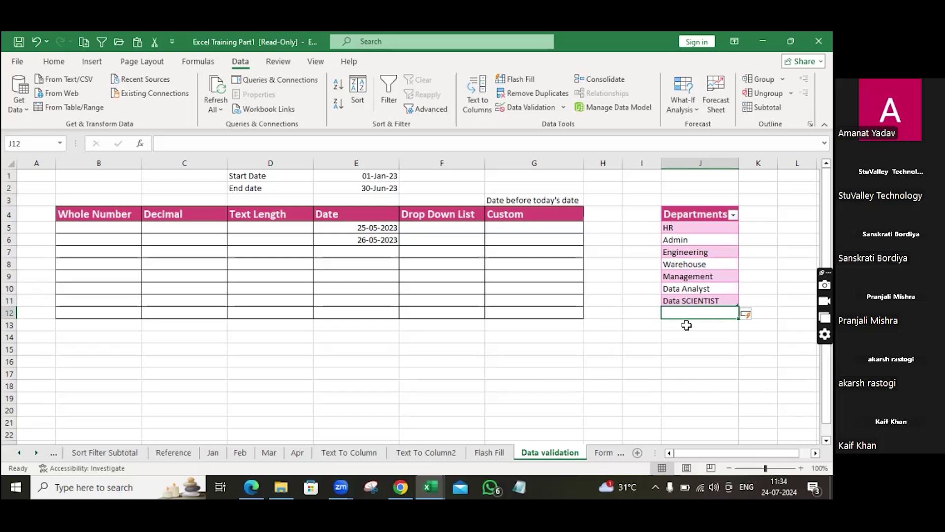
left_click(438, 239)
left_click(477, 288)
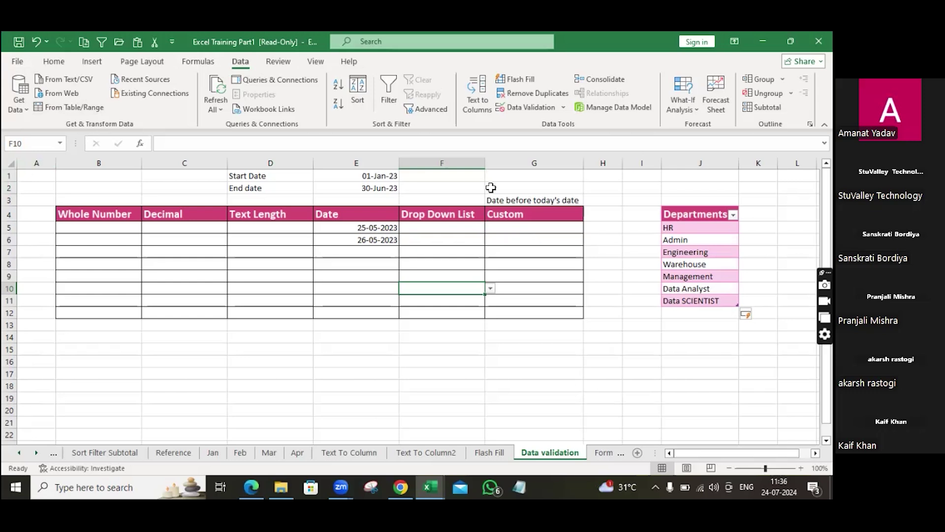
Review the validation settings and available criteria types for cells F5:F12, and close them without making changes.
left_click_drag(458, 230, 463, 315)
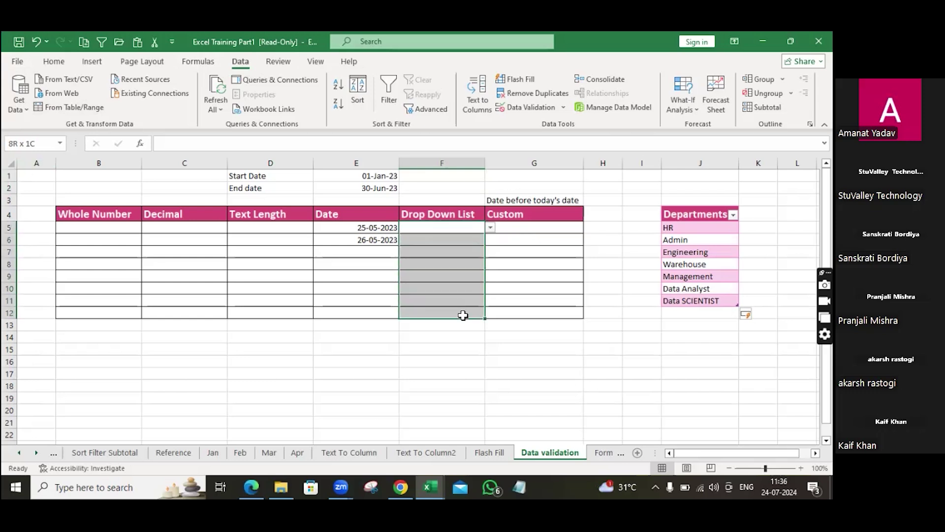
left_click(564, 107)
left_click(551, 128)
left_click(446, 304)
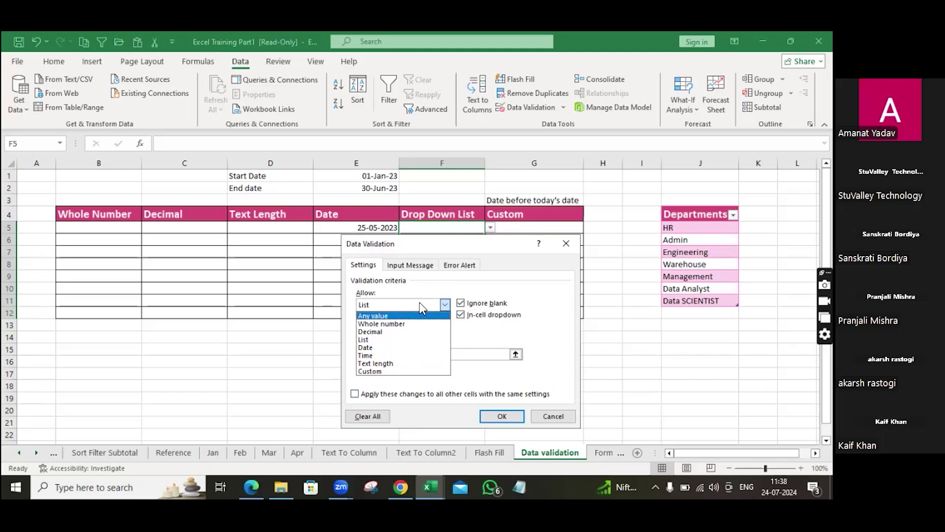
left_click(577, 246)
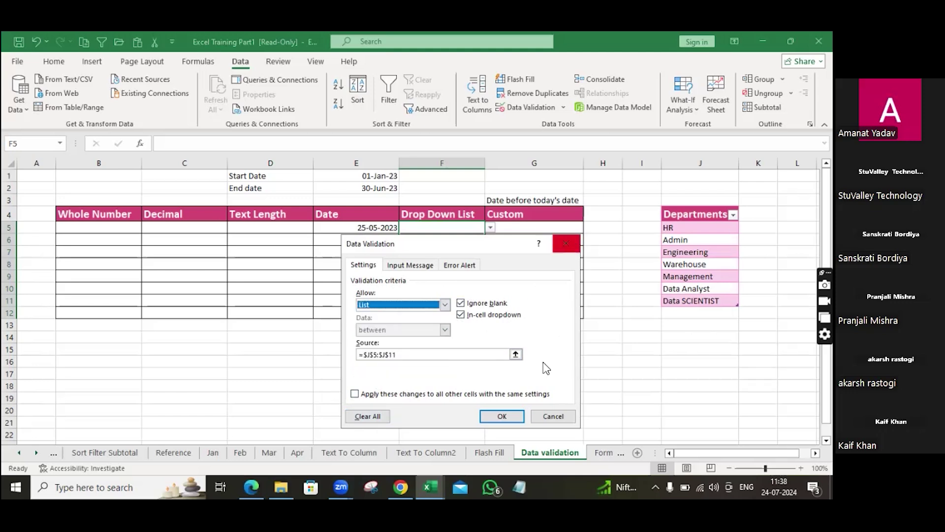
left_click(547, 419)
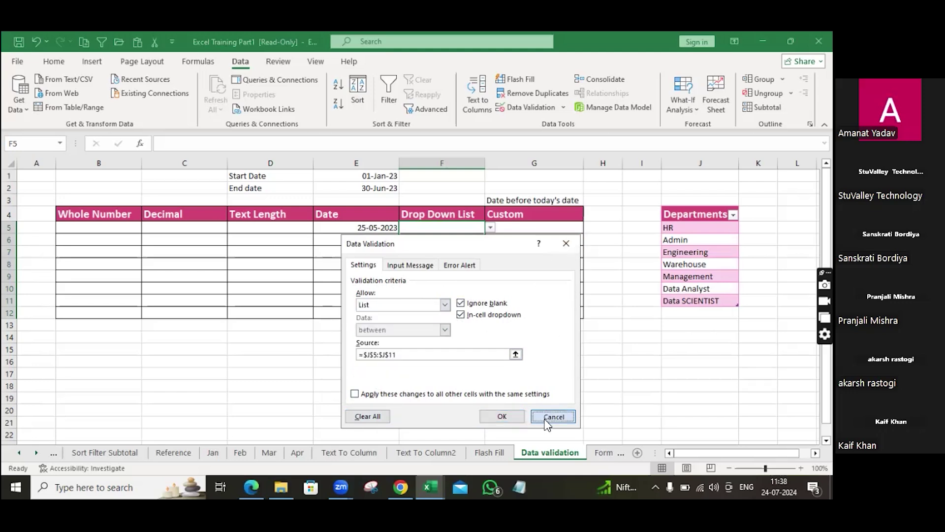
Open the data validation settings for cells G5:G12 of the Custom column and set the allowed type to Custom.
left_click(518, 230)
left_click_drag(519, 230, 519, 315)
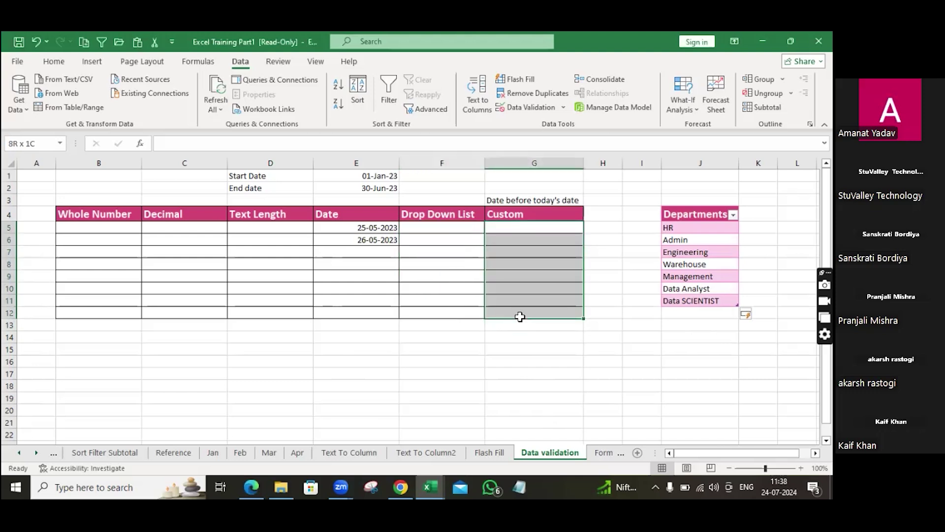
left_click(563, 108)
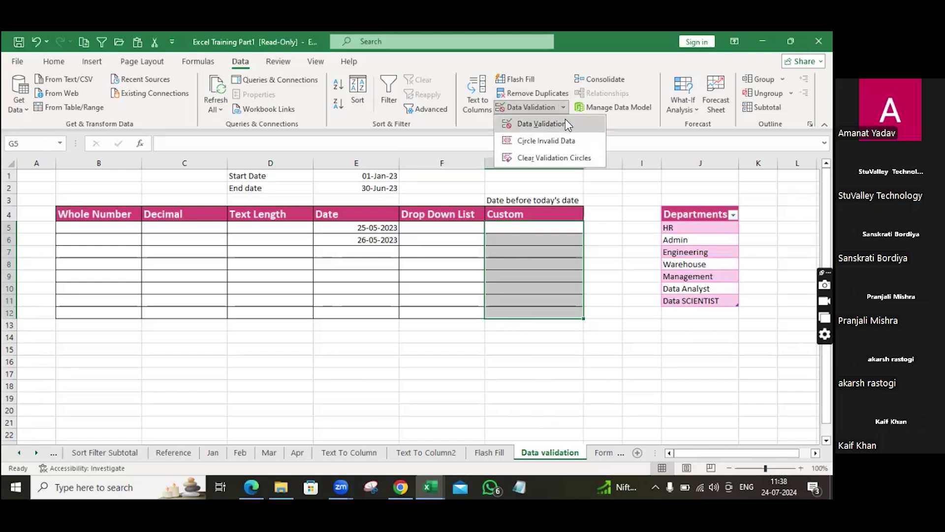
left_click(565, 121)
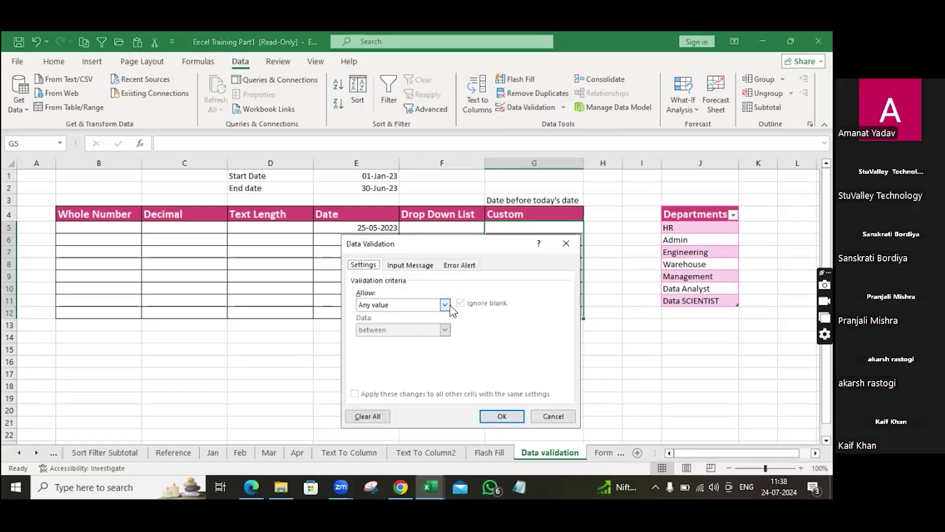
left_click(446, 304)
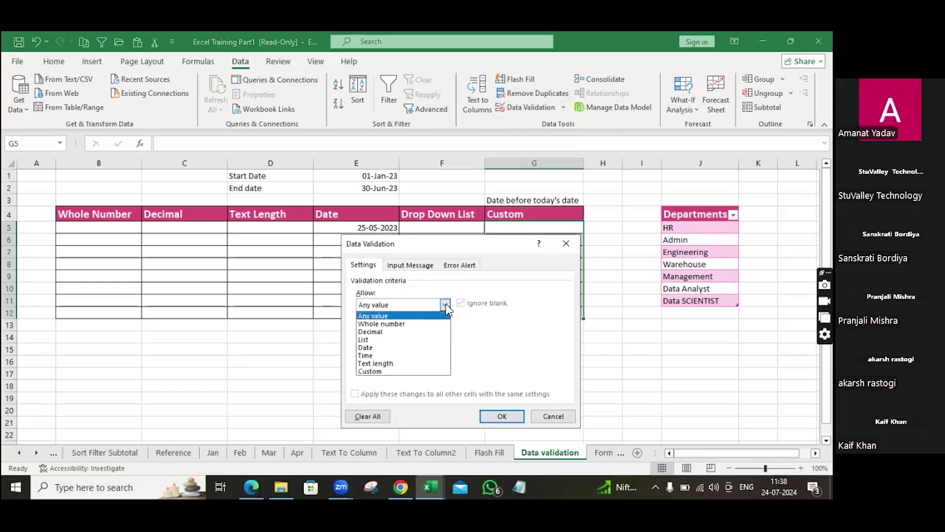
left_click(380, 372)
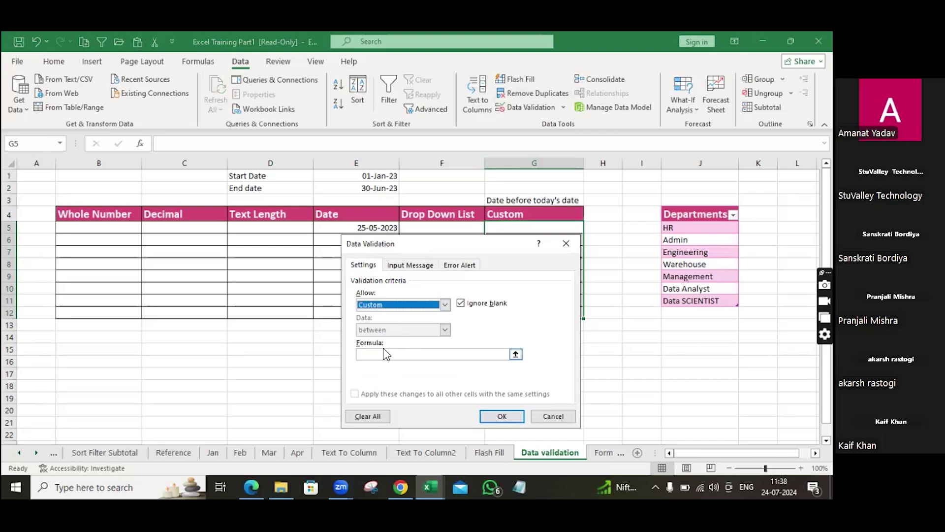
Set the Custom validation formula to =G5<TODAY() and apply the rule to the selected cells.
left_click(362, 355)
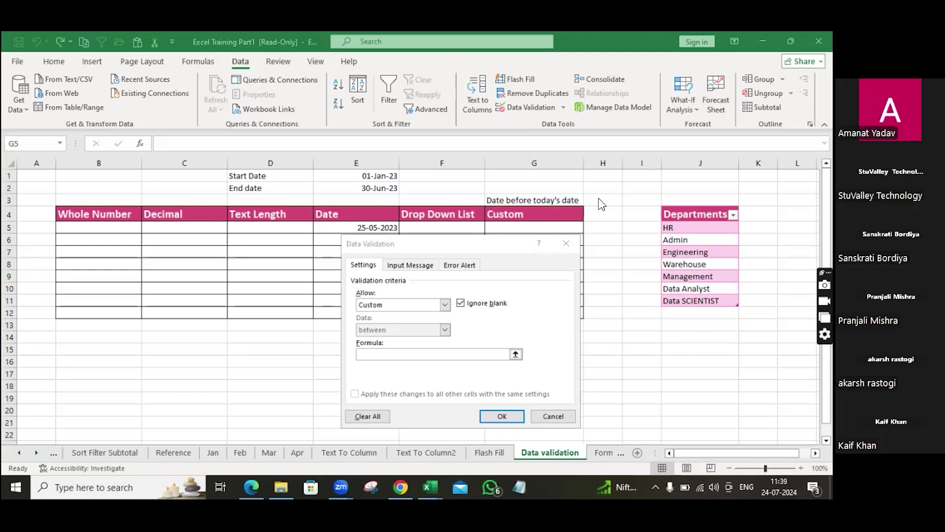
left_click(489, 245)
left_click_drag(474, 245, 292, 230)
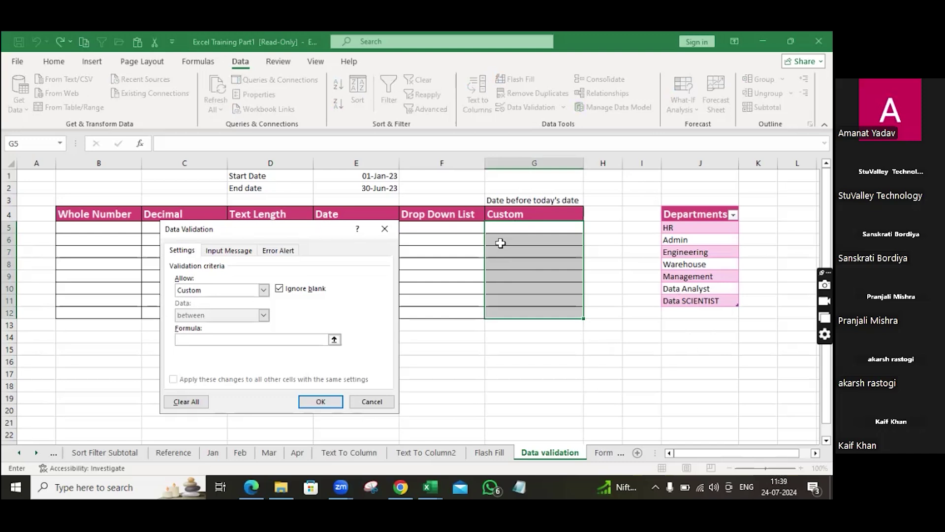
type("=")
left_click(506, 225)
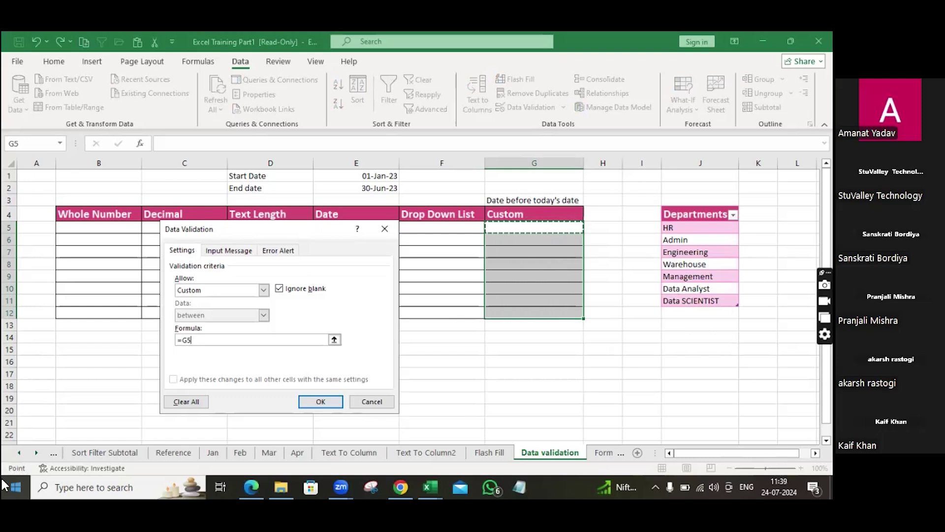
type("<T")
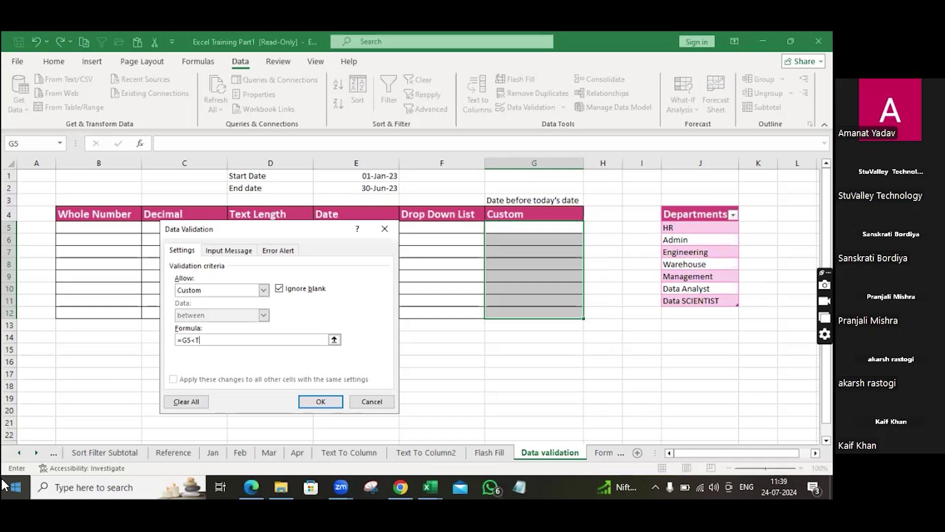
type("ODAY(")
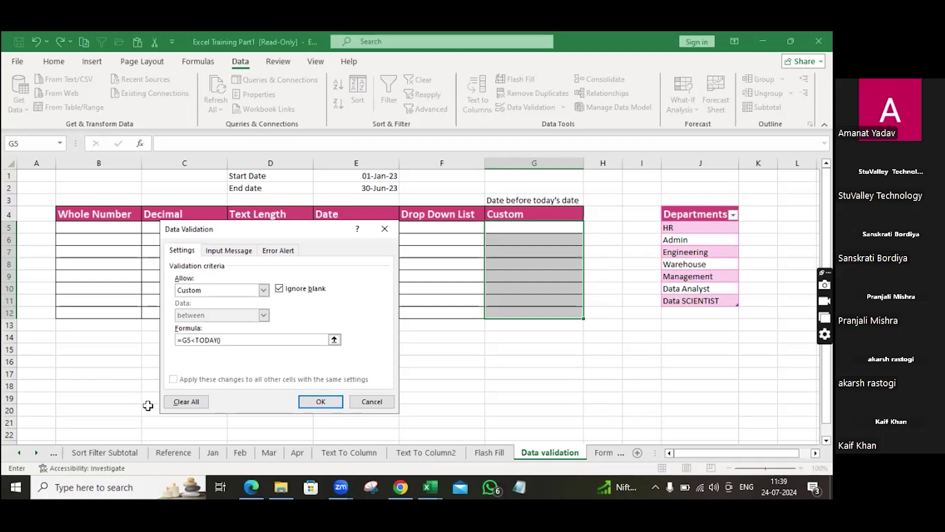
left_click(320, 401)
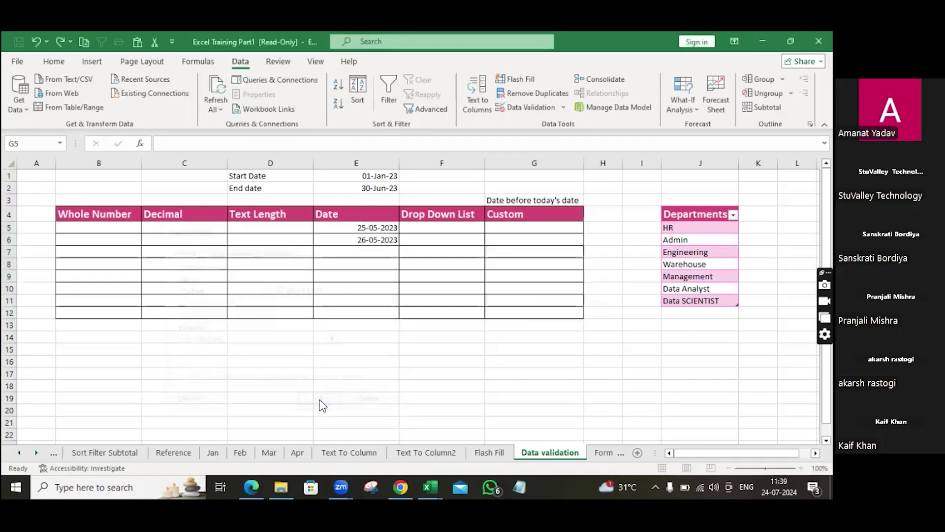
Try the date 25-JULY in G5 to test the custom rule, and replace it with 23-JUL.
left_click(529, 228)
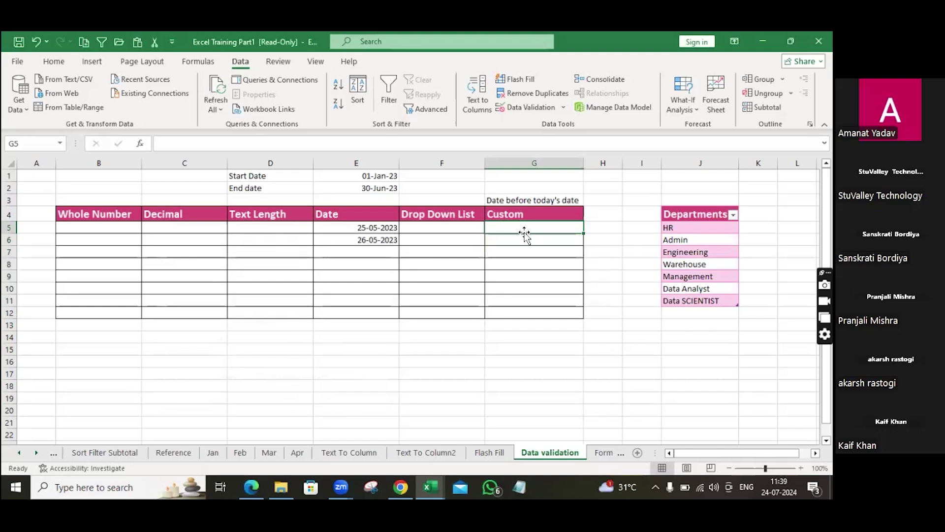
type("25")
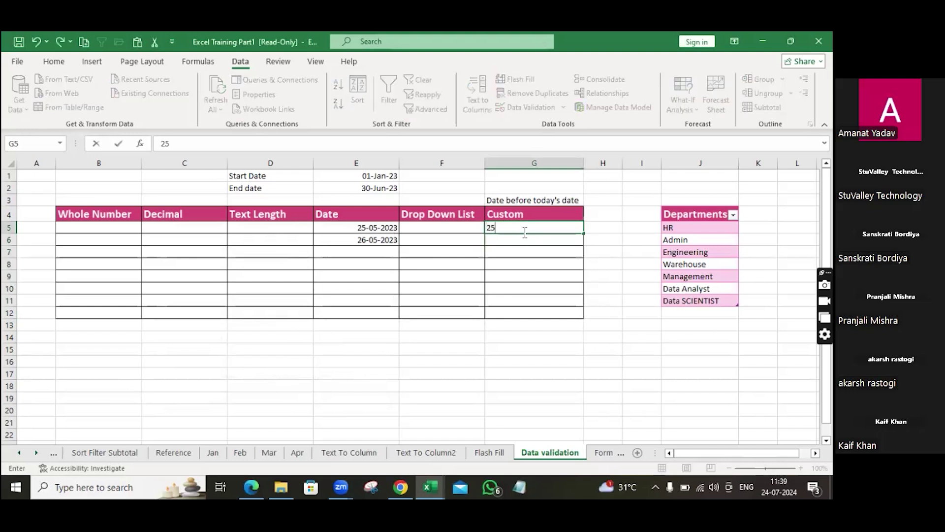
type("-JULY")
key("Return")
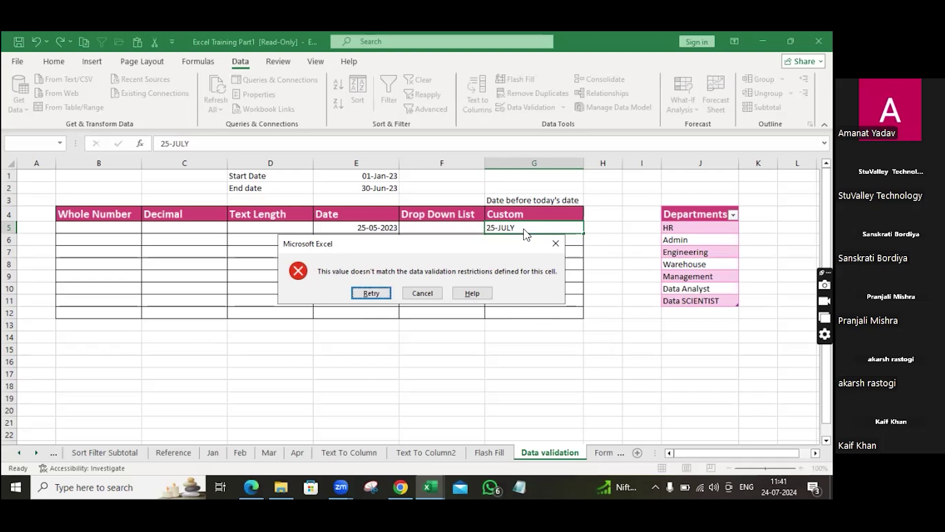
left_click(371, 293)
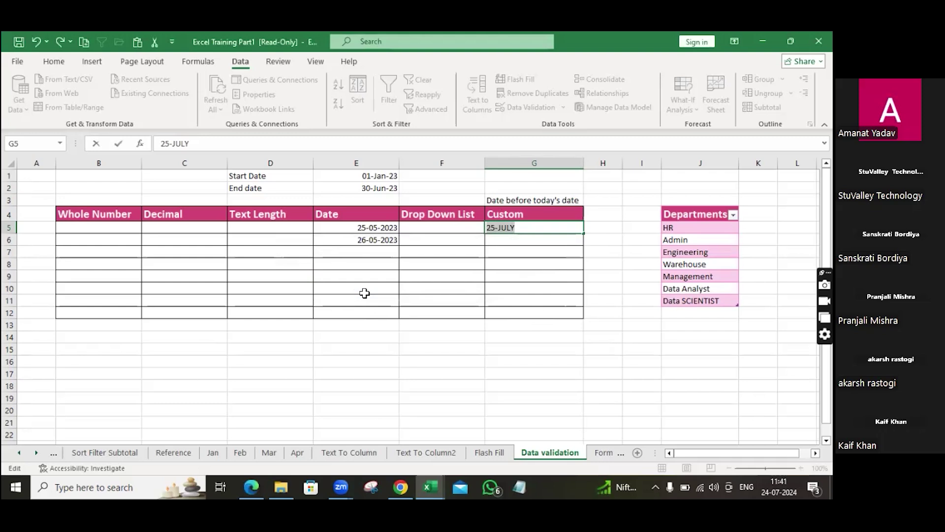
type("23-JUL")
key("Return")
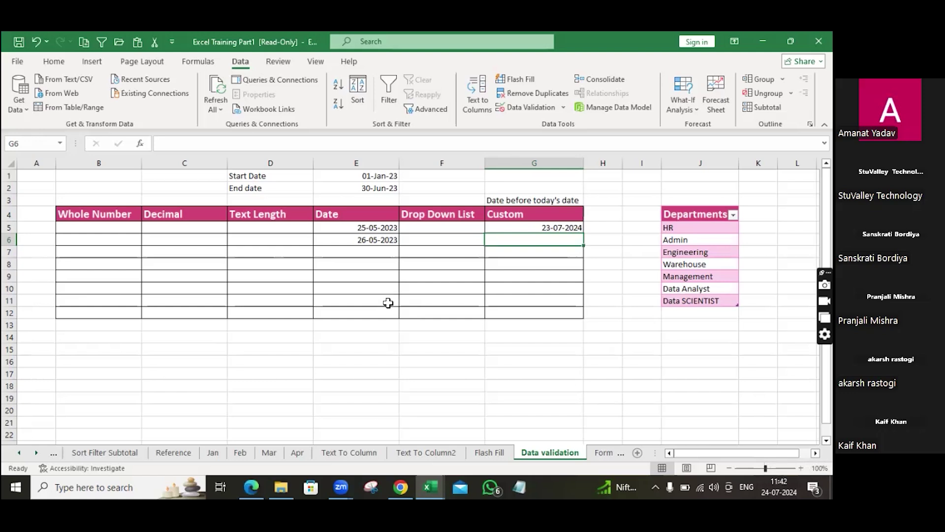
scroll(285, 308, "down", 4)
scroll(286, 308, "up", 4)
key("ctrl+n")
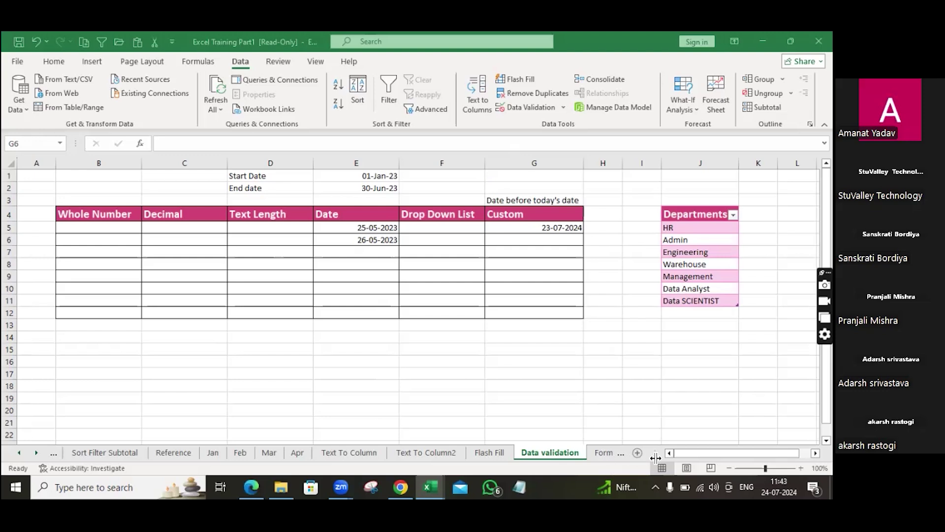
Open the Formulas sheet and look over its text function practice tables.
left_click(605, 452)
scroll(82, 234, "down", 3)
scroll(81, 232, "up", 3)
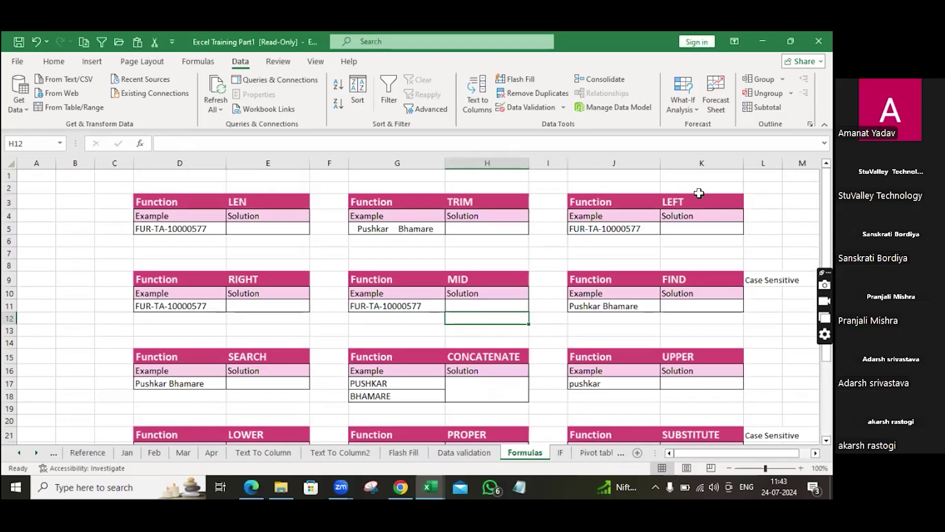
scroll(344, 295, "down", 2)
scroll(344, 296, "up", 2)
Switch to File Explorer and open UNIT 5 TEXT FUNCTION PRESENTATION from the Desktop's Excel Unit Folder, bringing it up in Edge.
left_click(279, 485)
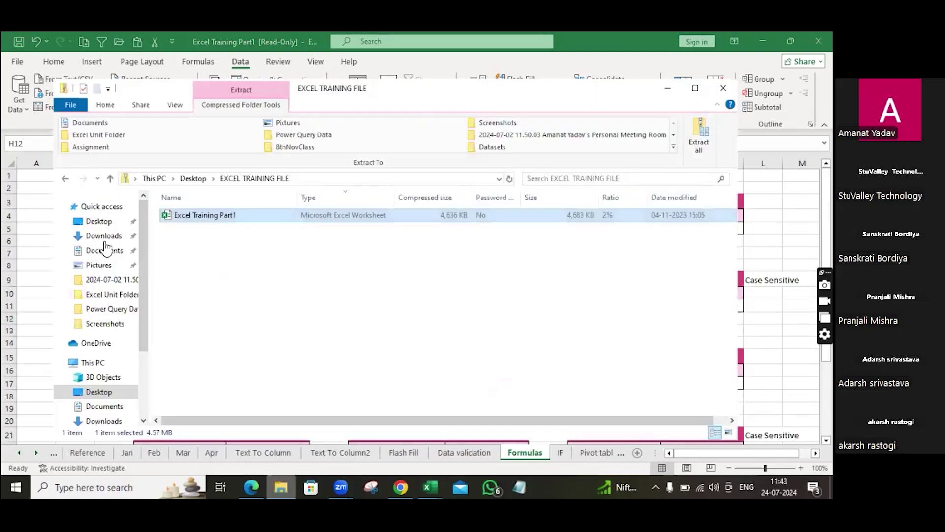
left_click(98, 226)
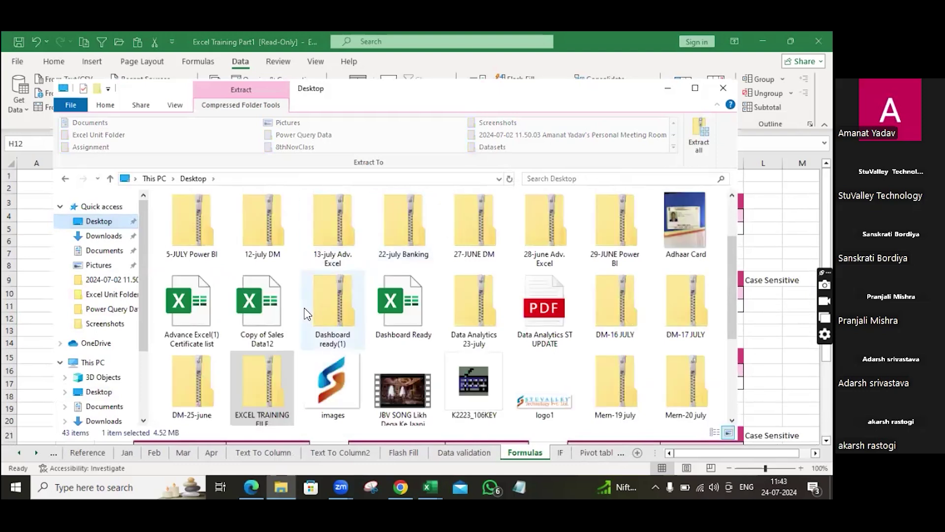
scroll(323, 247, "up", 2)
double_click(325, 230)
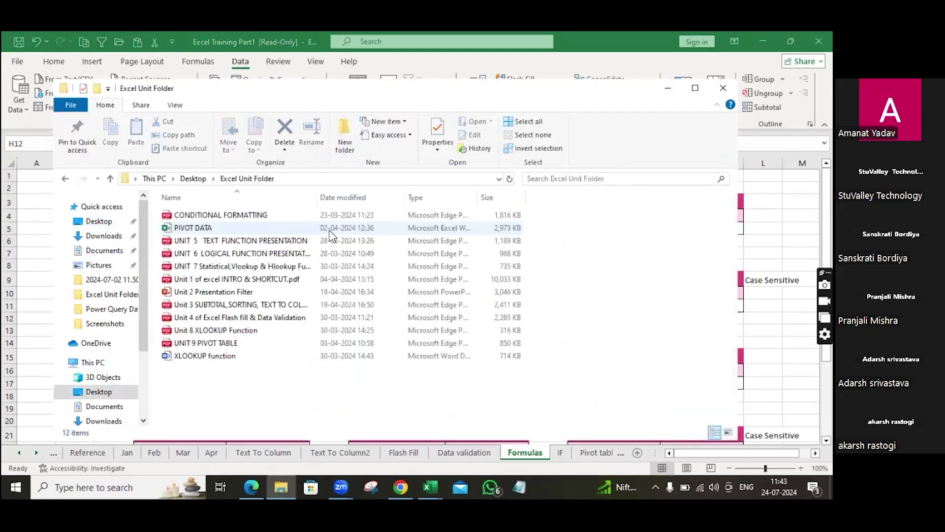
left_click(235, 242)
double_click(235, 243)
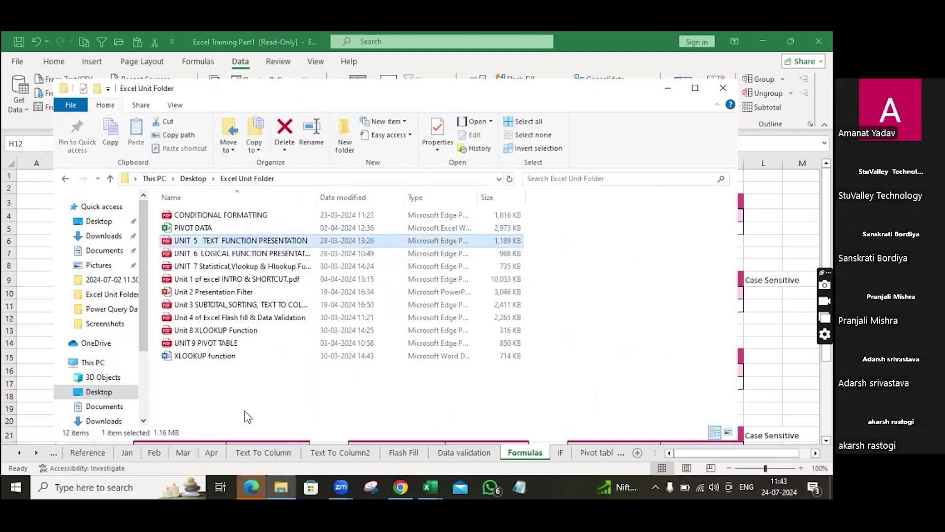
left_click(253, 478)
Go to the presentation's title page and read on to the start of the Formula section.
scroll(305, 378, "up", 20)
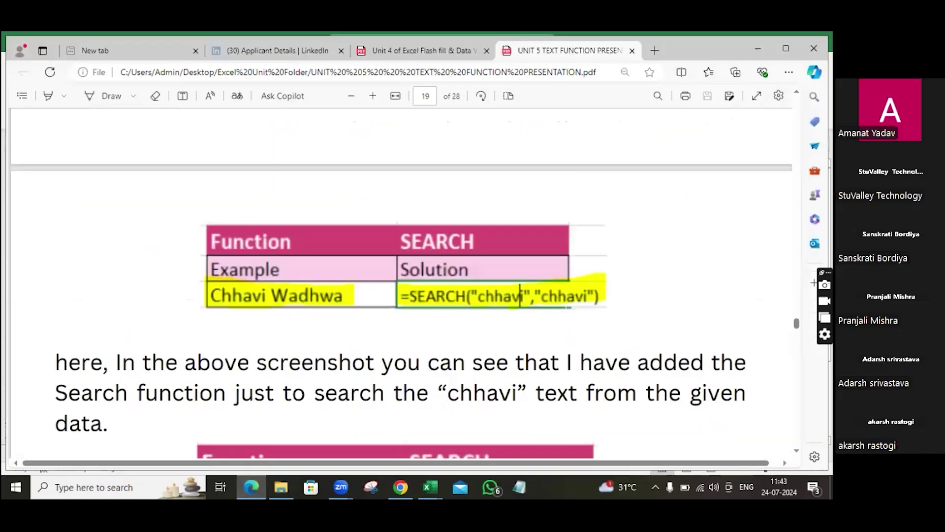
key("Home")
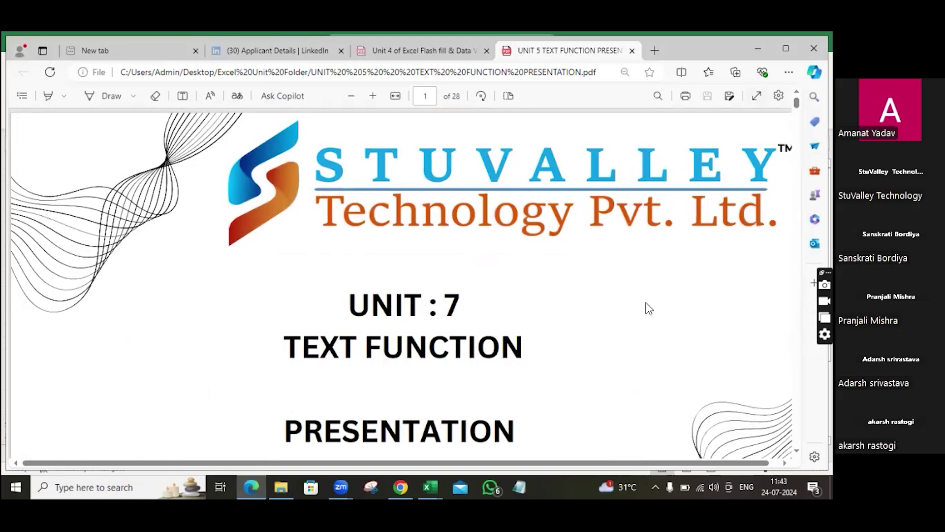
scroll(649, 308, "down", 1)
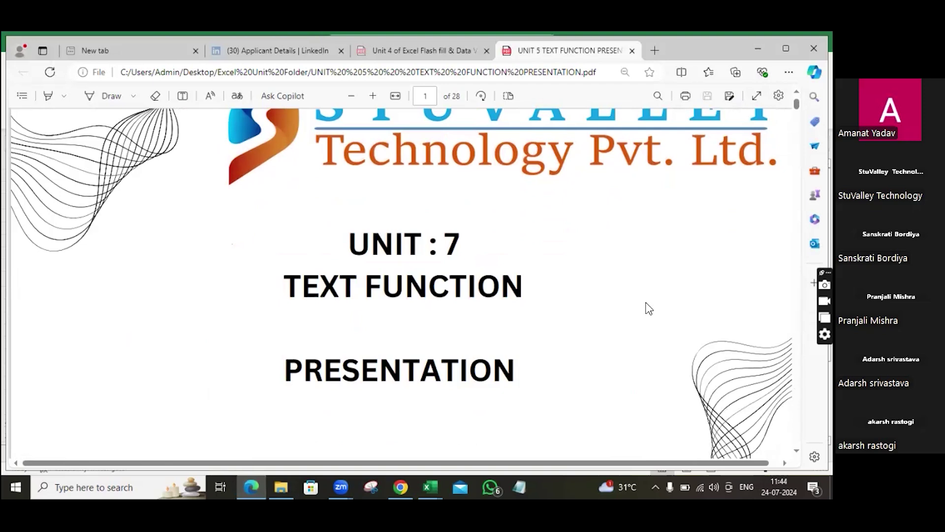
scroll(649, 308, "down", 3)
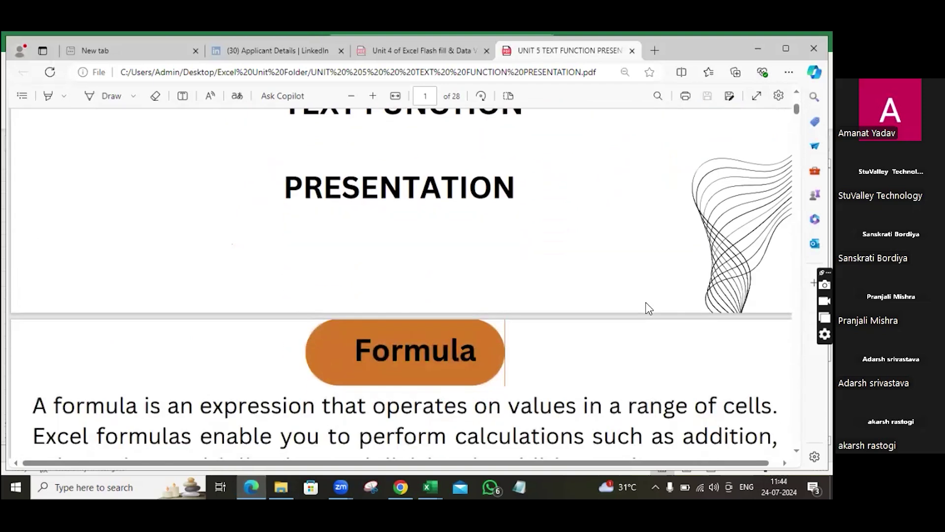
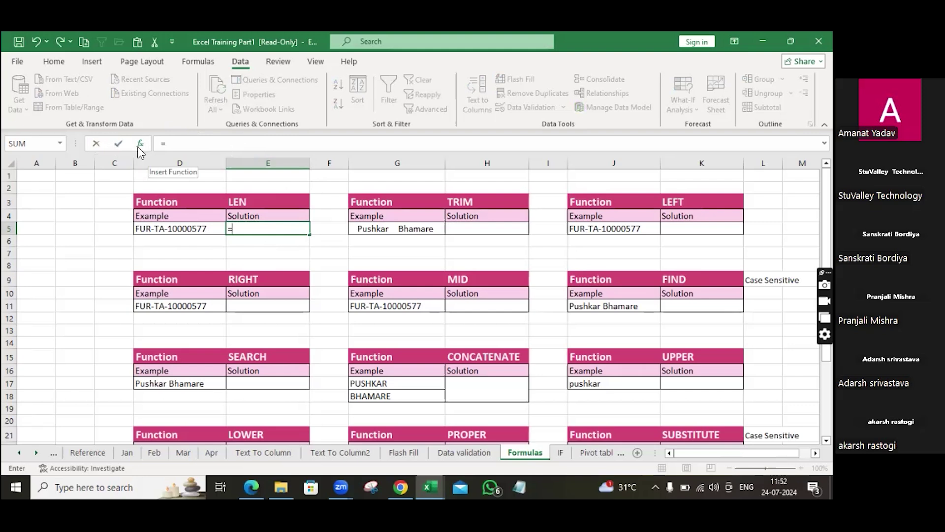
Review the Insert Function dialog and the LEN function's arguments for cell E5, and cancel both without entering a formula.
left_click(140, 146)
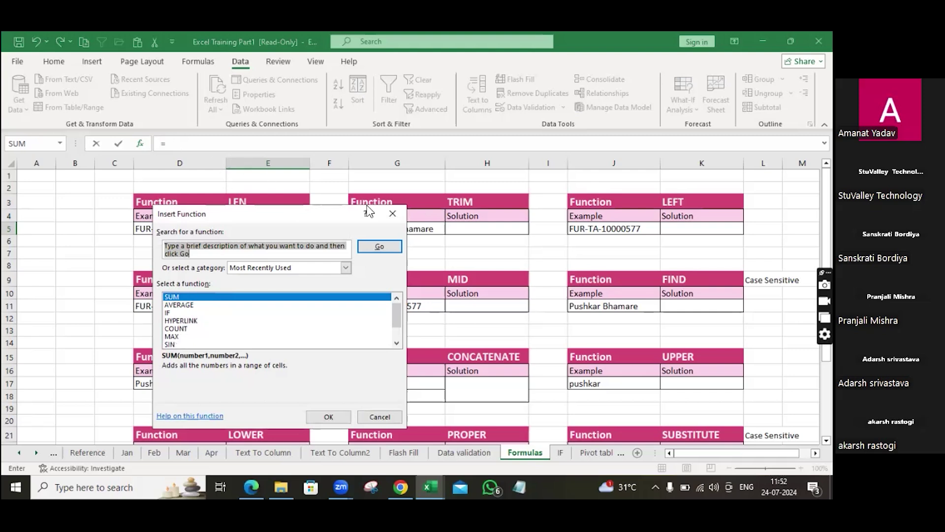
left_click(393, 213)
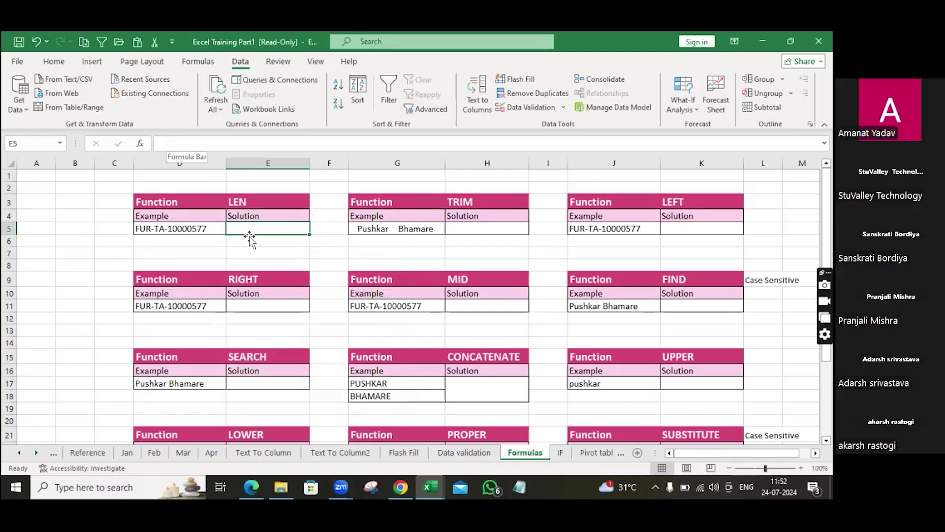
double_click(250, 227)
type("=LEN")
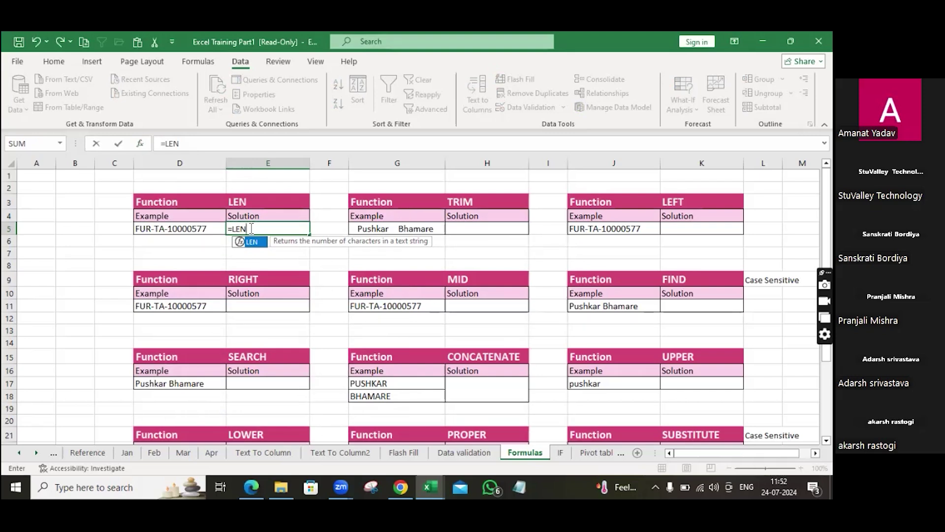
type("(")
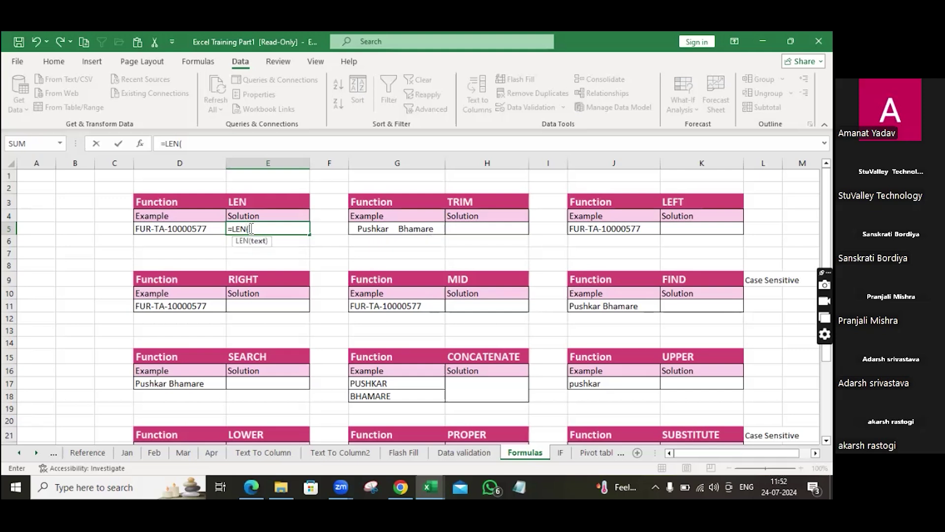
left_click(140, 143)
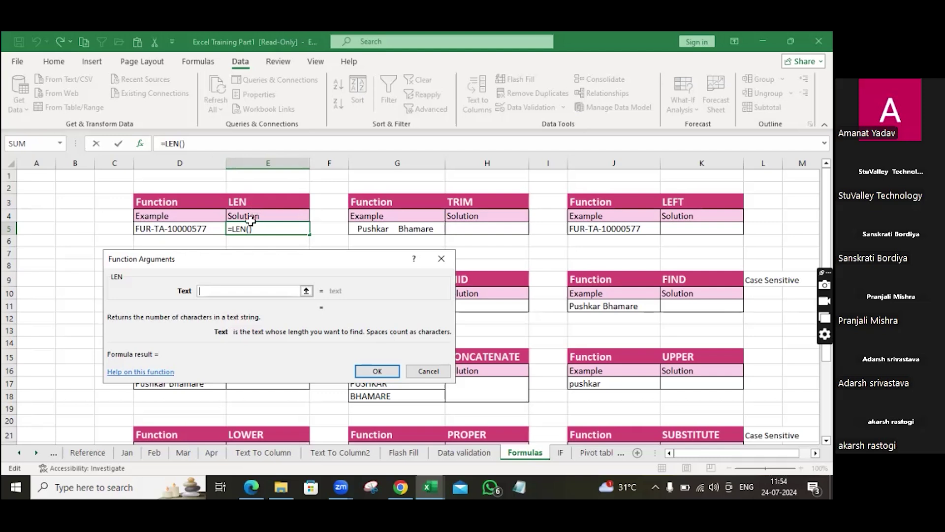
left_click(447, 263)
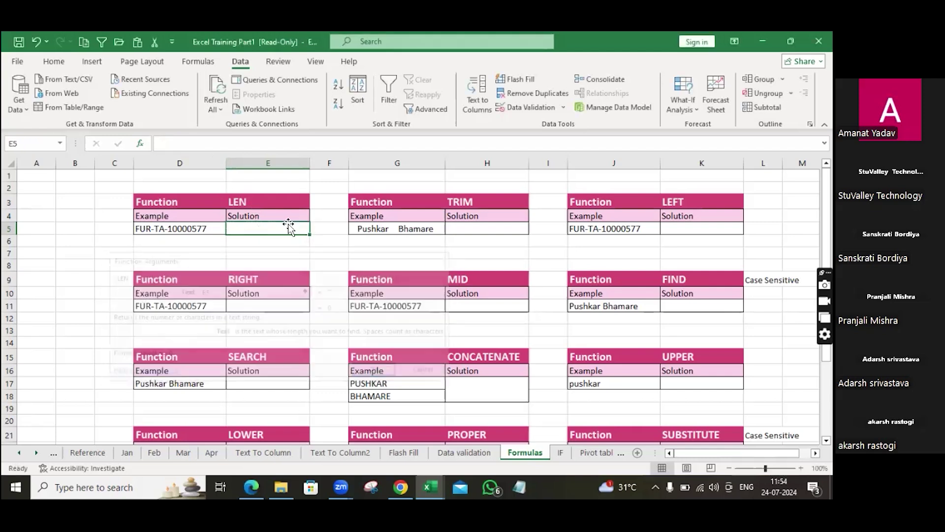
Enter =LEN(D5) in E5 of the LEN table to count the characters of the example code.
type("=")
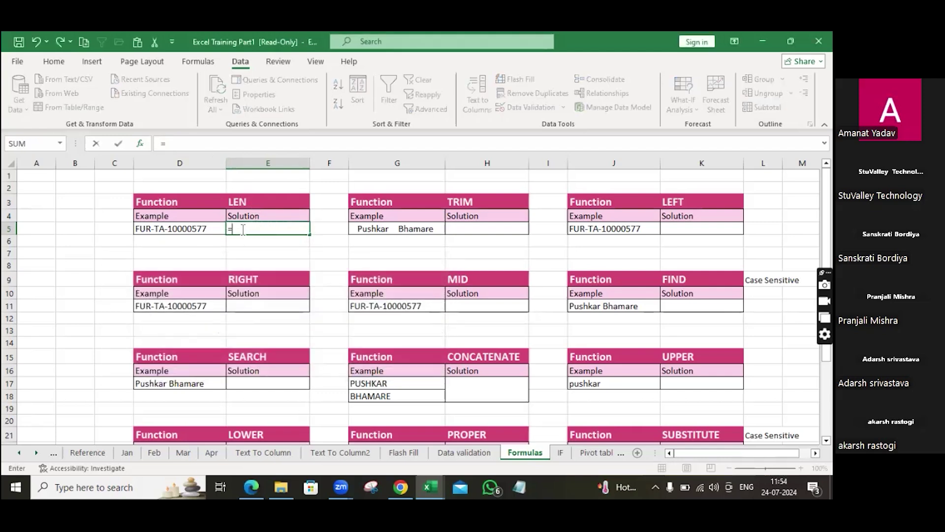
type("LEN(")
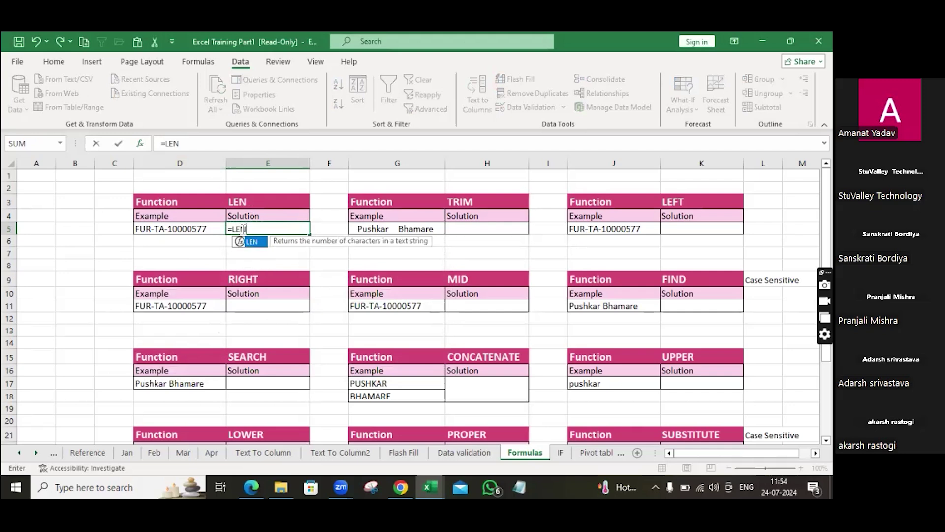
left_click(171, 230)
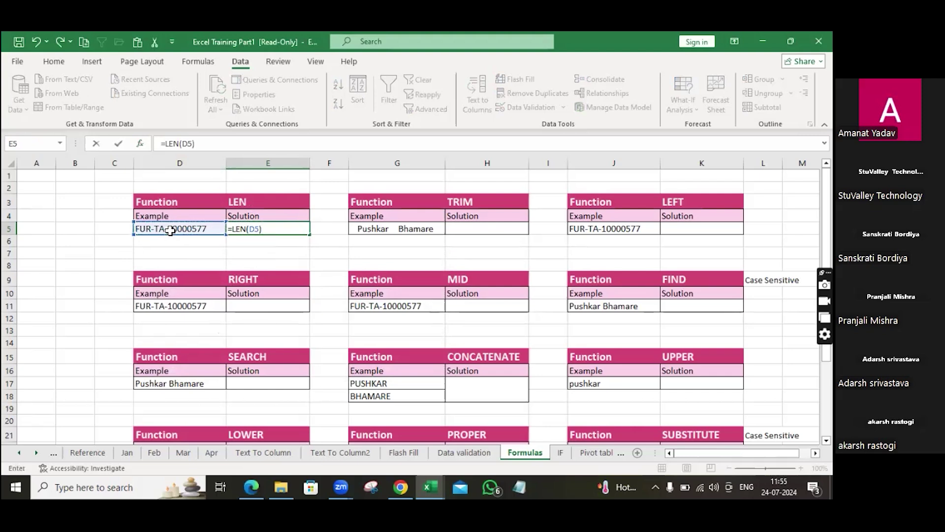
key("Return")
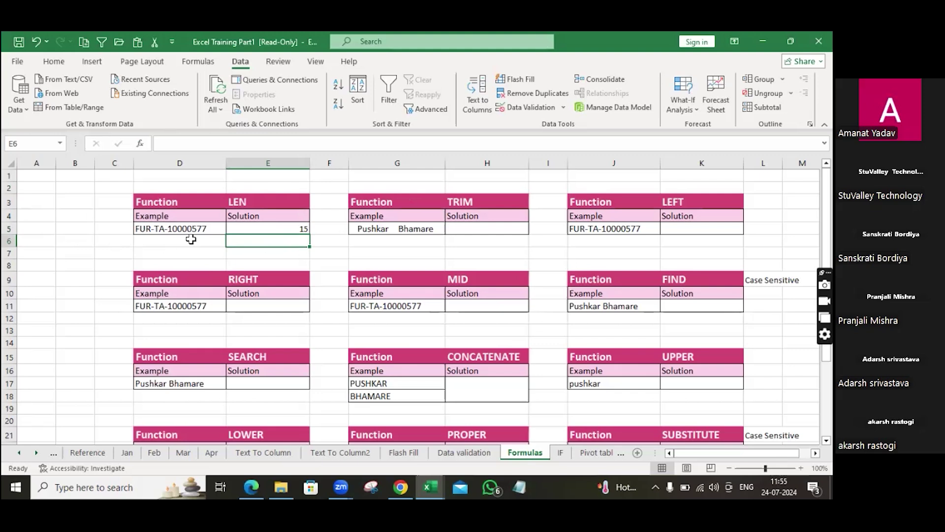
scroll(190, 266, "down", 3)
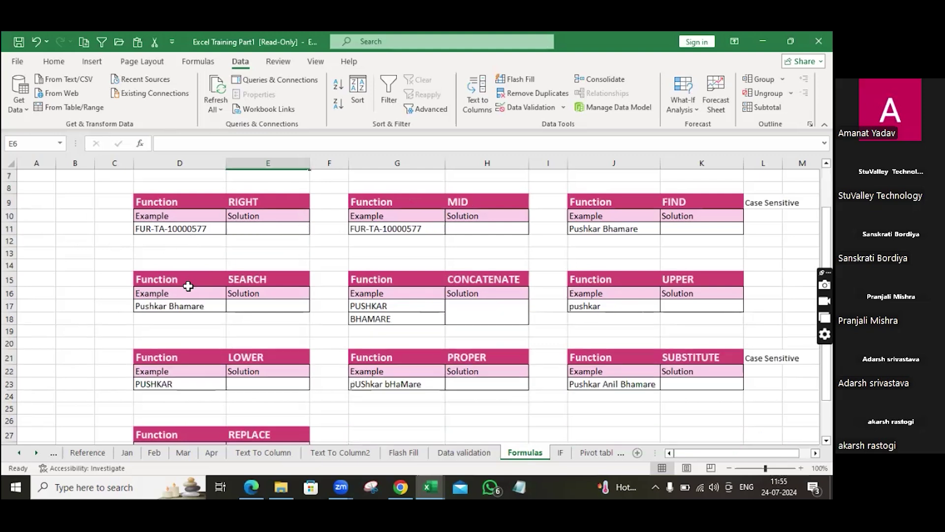
scroll(189, 283, "up", 3)
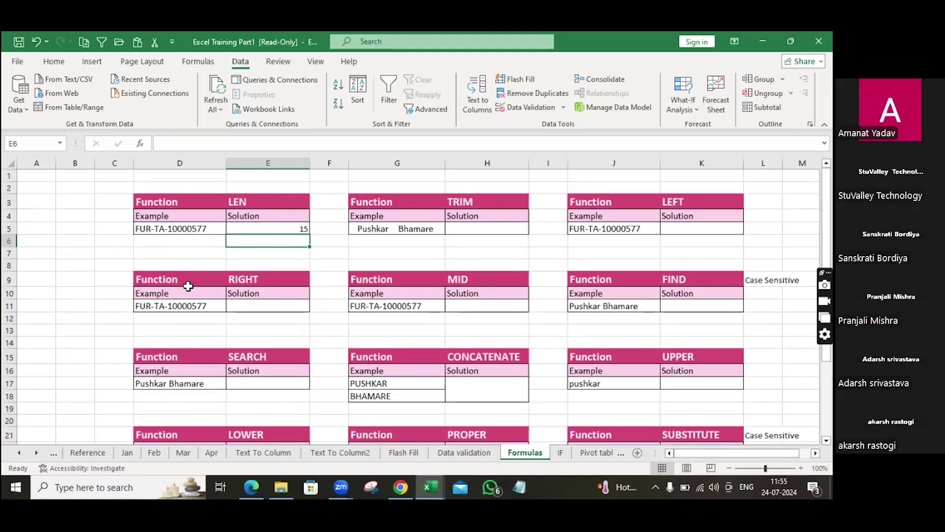